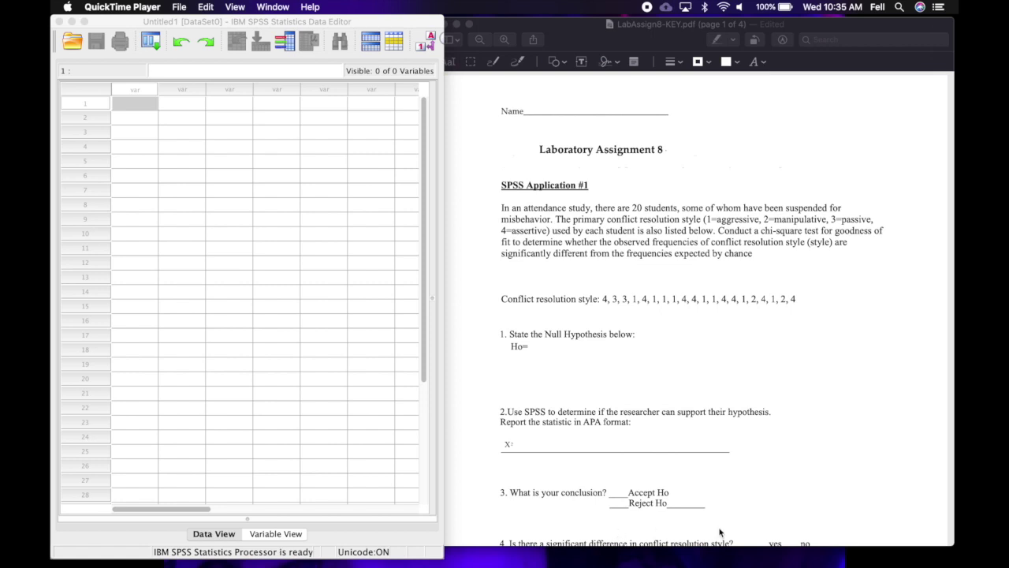
Read through the four SPSS application exercises in the assignment PDF and return to SPSS Application #1.
click(775, 410)
scroll(773, 406, down, 10)
scroll(773, 404, down, 10)
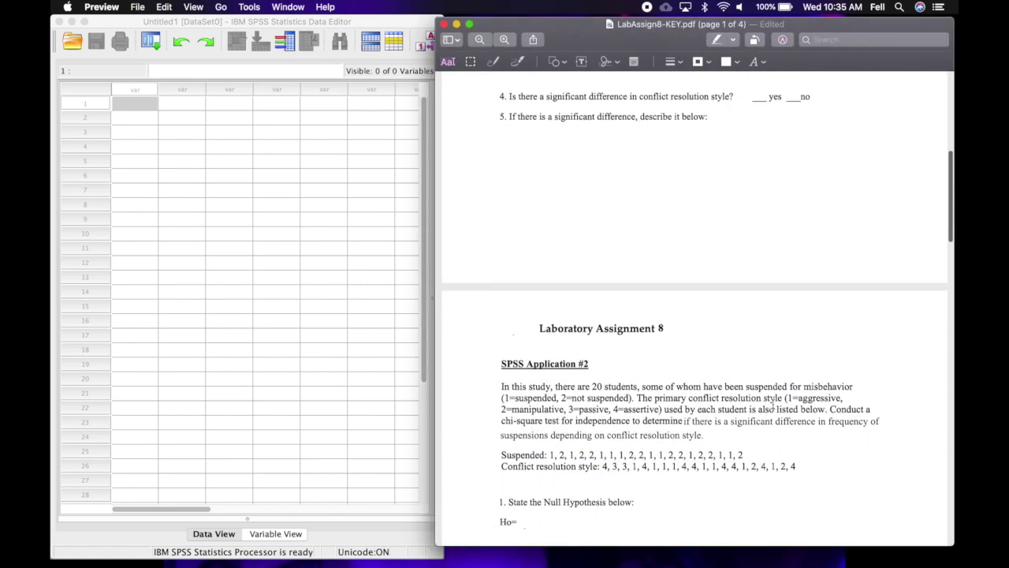
scroll(772, 404, up, 1)
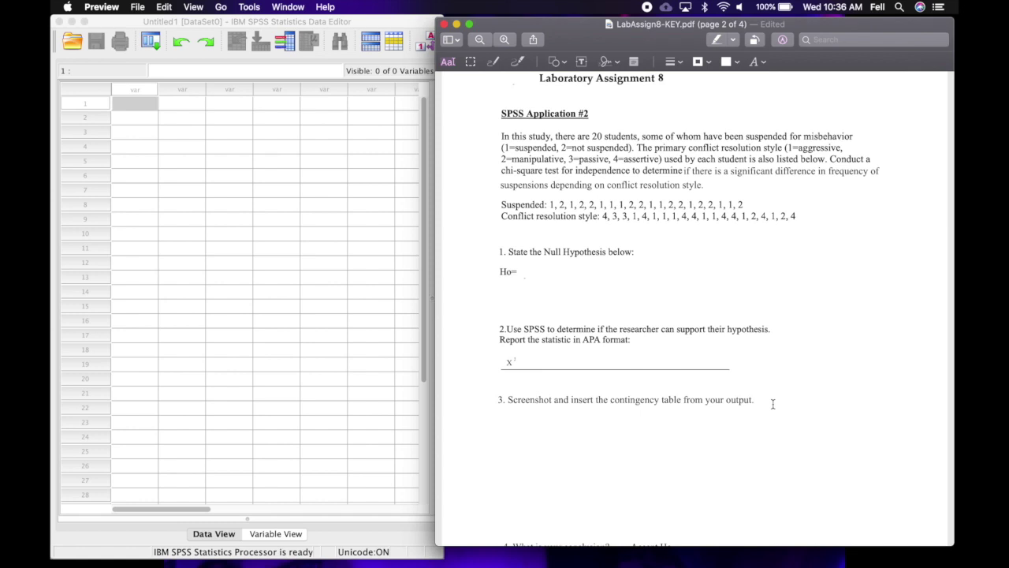
scroll(773, 404, down, 10)
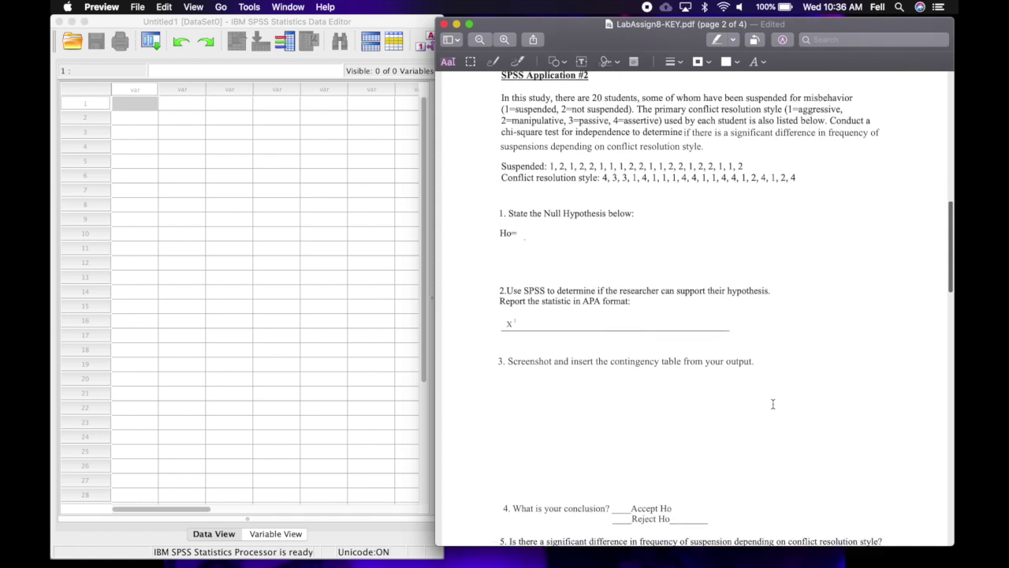
scroll(772, 404, down, 15)
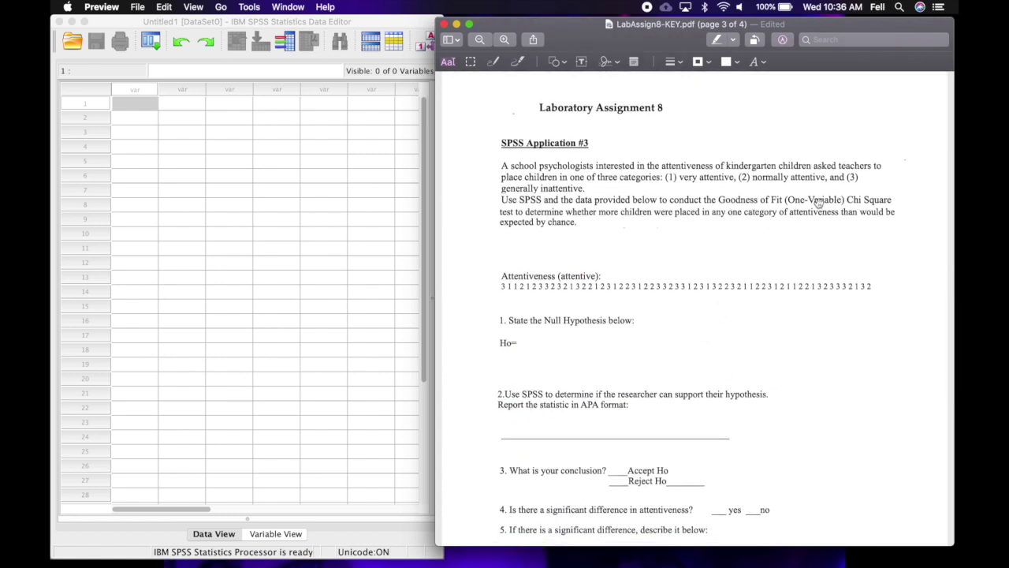
scroll(819, 203, down, 11)
scroll(819, 204, down, 15)
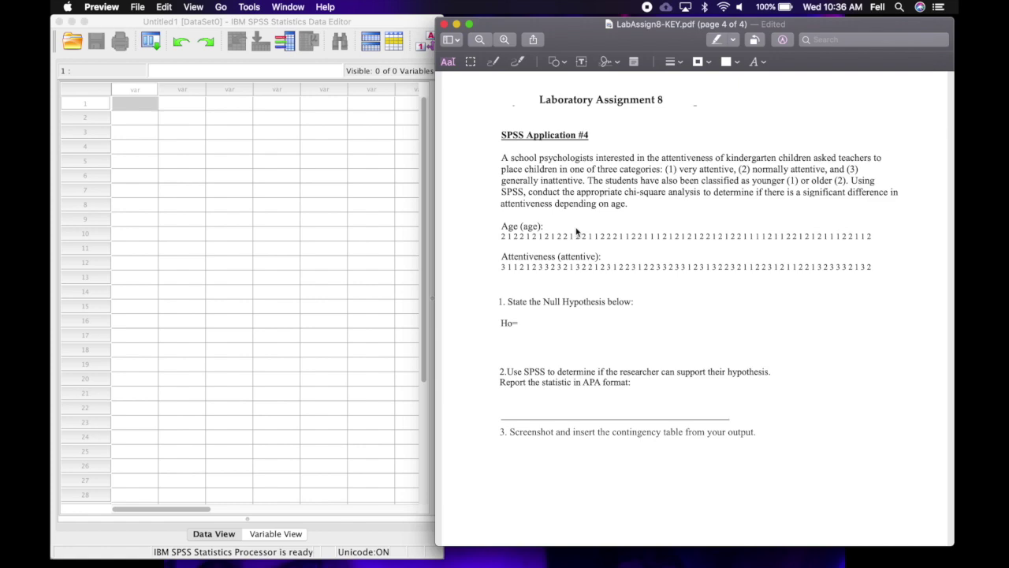
scroll(577, 229, up, 20)
scroll(580, 224, up, 10)
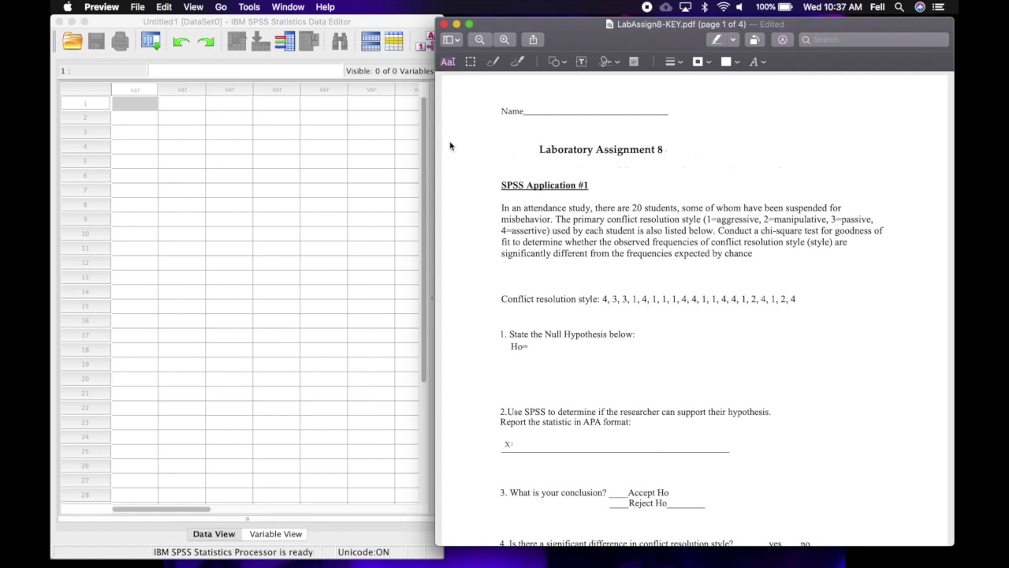
Switch to SPSS and define a numeric variable ConStyle with the label "style" and 0 decimals.
click(276, 535)
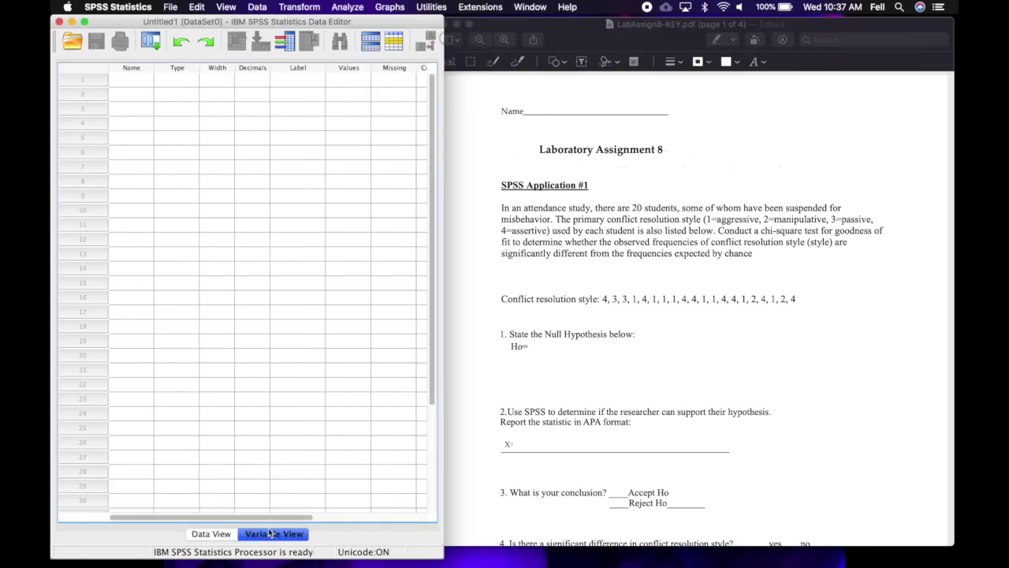
click(132, 82)
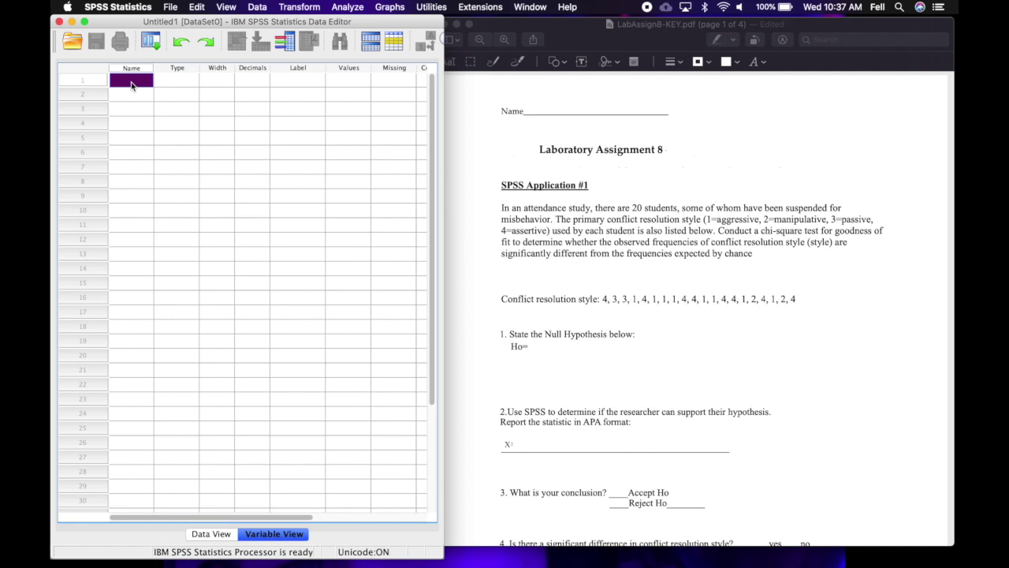
text(ConStyle)
click(284, 84)
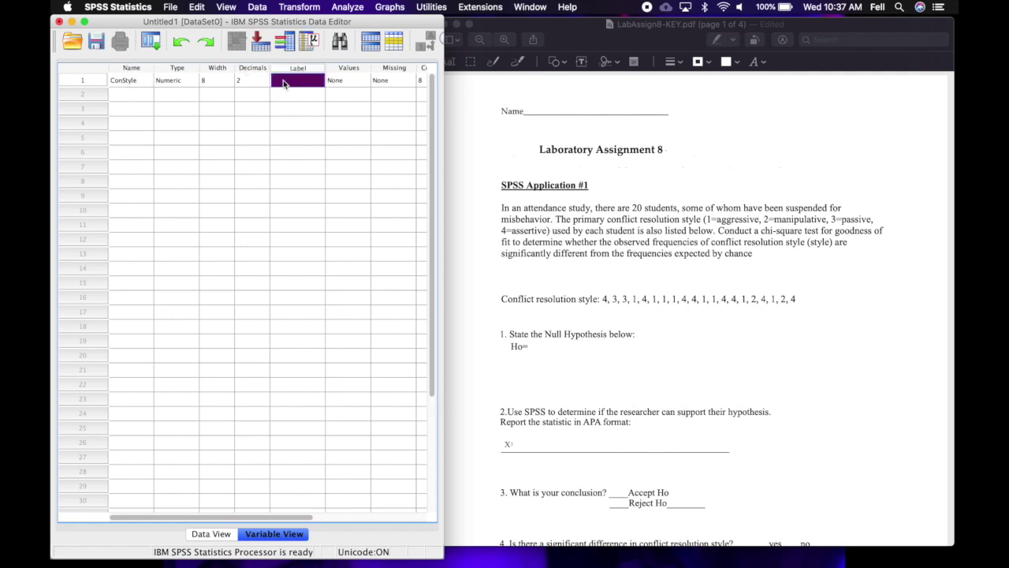
text(style)
click(254, 84)
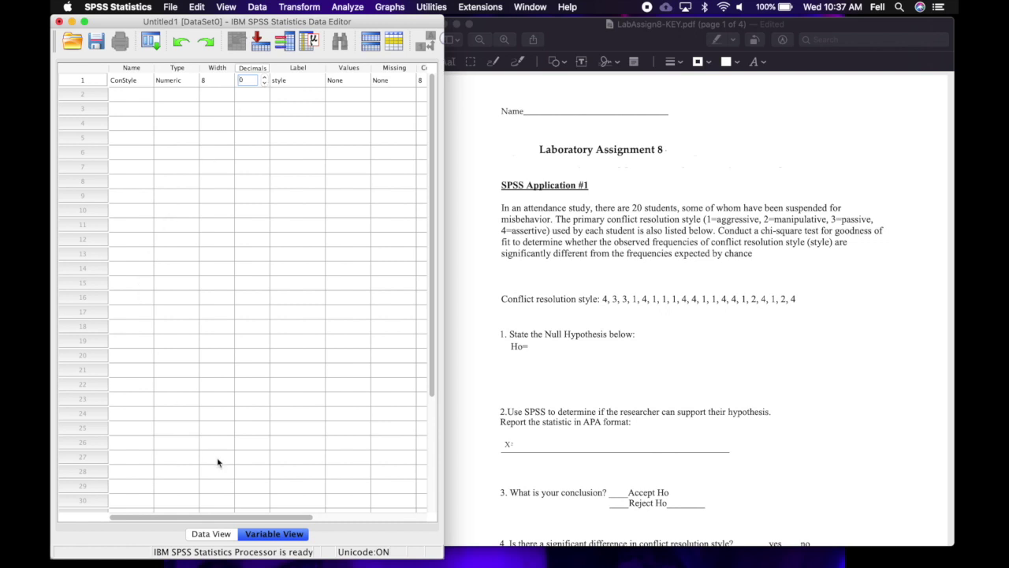
Fill ConStyle rows 1–20 with 4, 3, 3, 1, 4, 1, 1, 1, 4, 4, 1, 1, 4, 4, 1, 2, 4, 1, 2, 4.
click(211, 533)
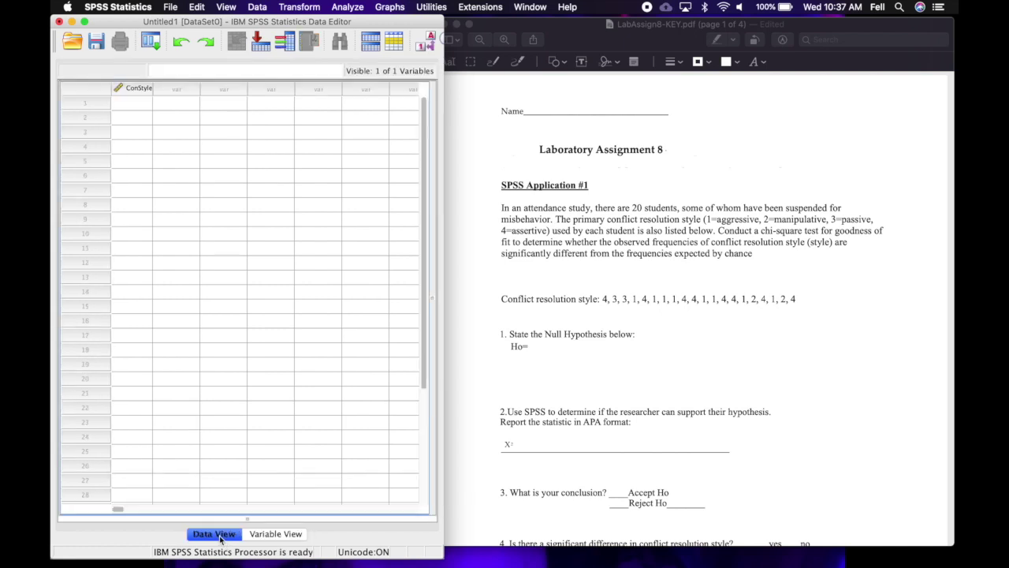
click(145, 106)
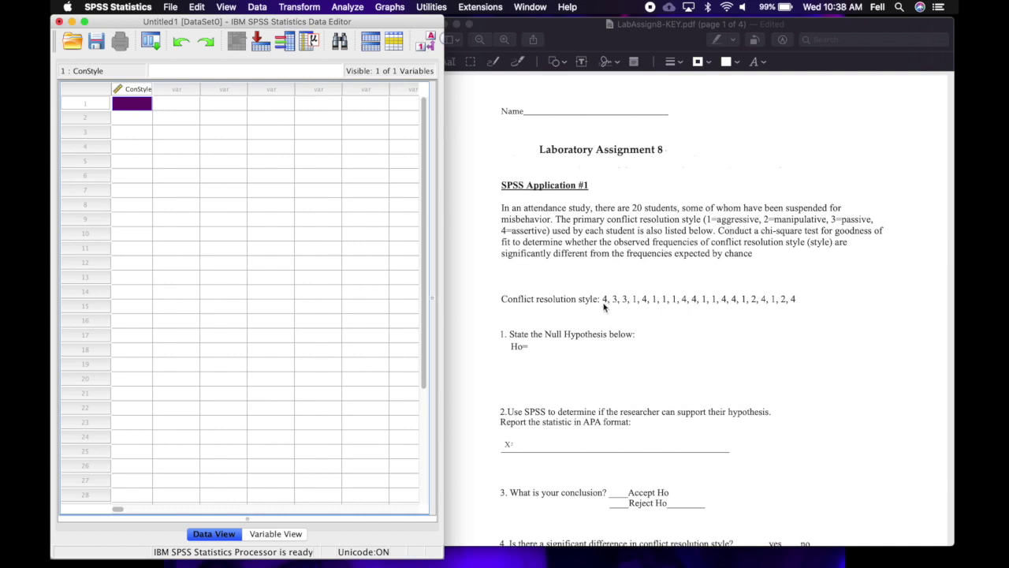
text(4)
key(Return)
text(3)
key(Return)
text(3)
key(Return)
text(1 4 1 1 1 4 4 1 1 4 4 1 )
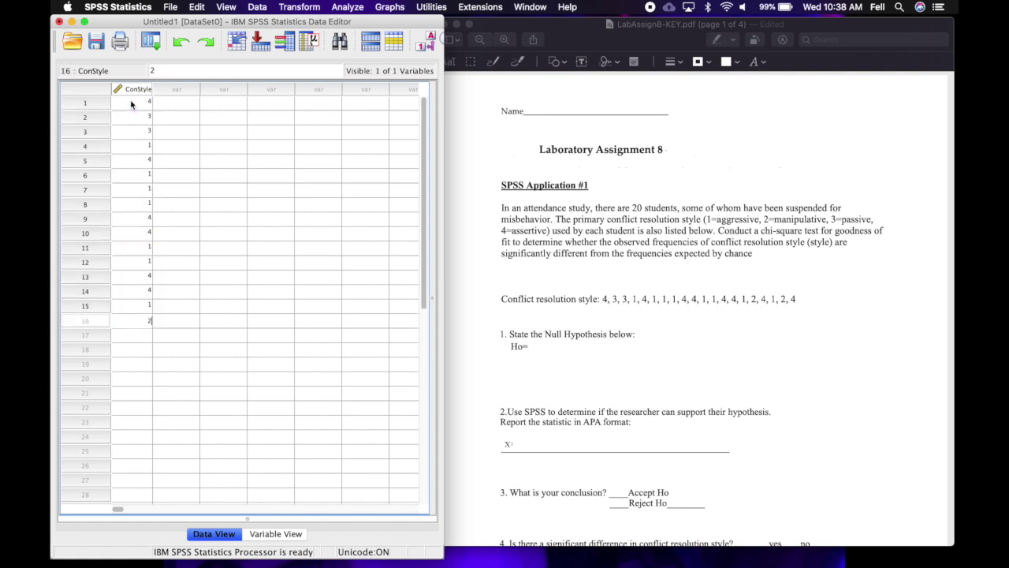
text(2 4 1 2 4)
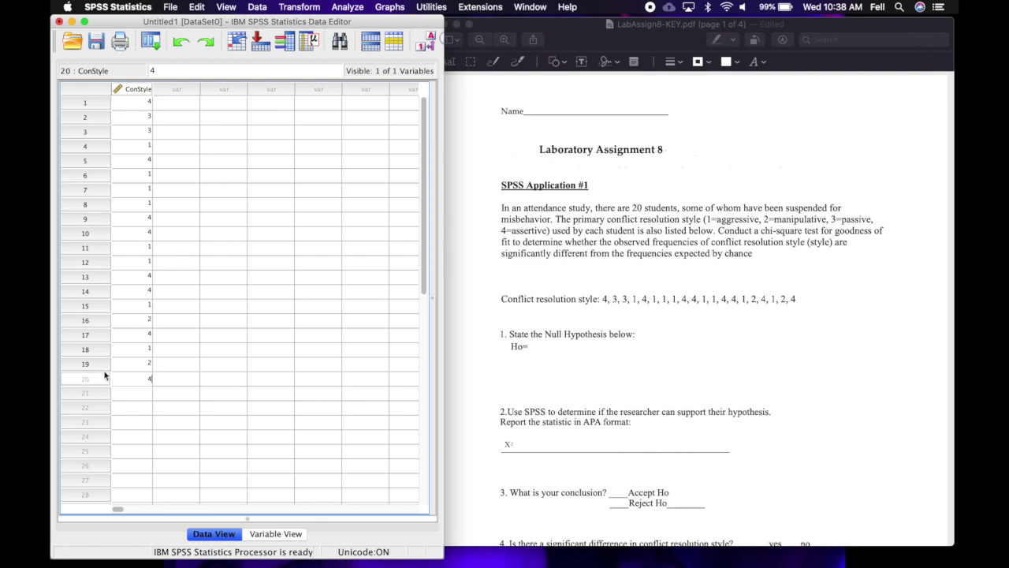
click(140, 292)
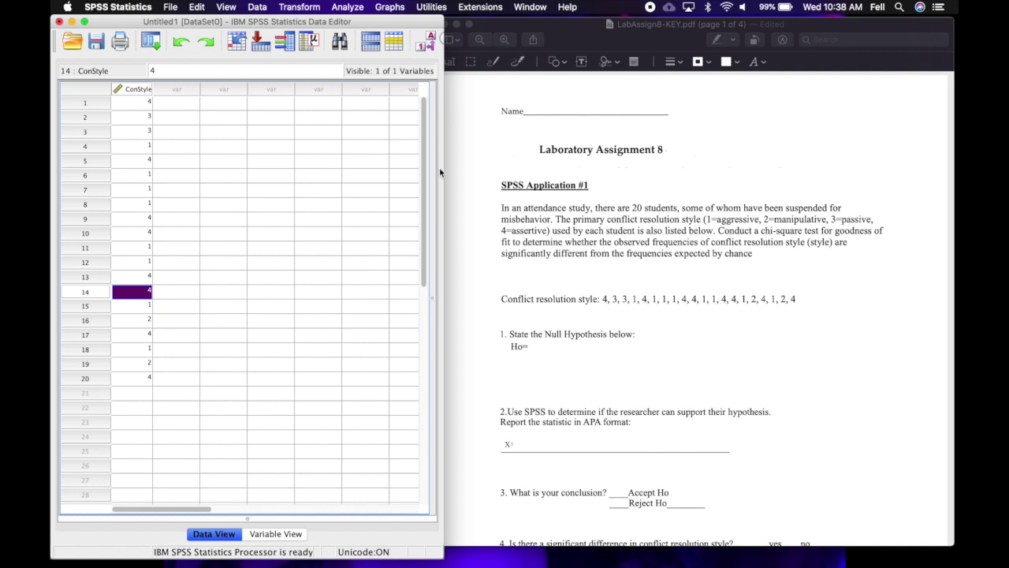
Run the legacy nonparametric Chi-square test on style [ConStyle], getting the range from data with all categories equal.
click(360, 6)
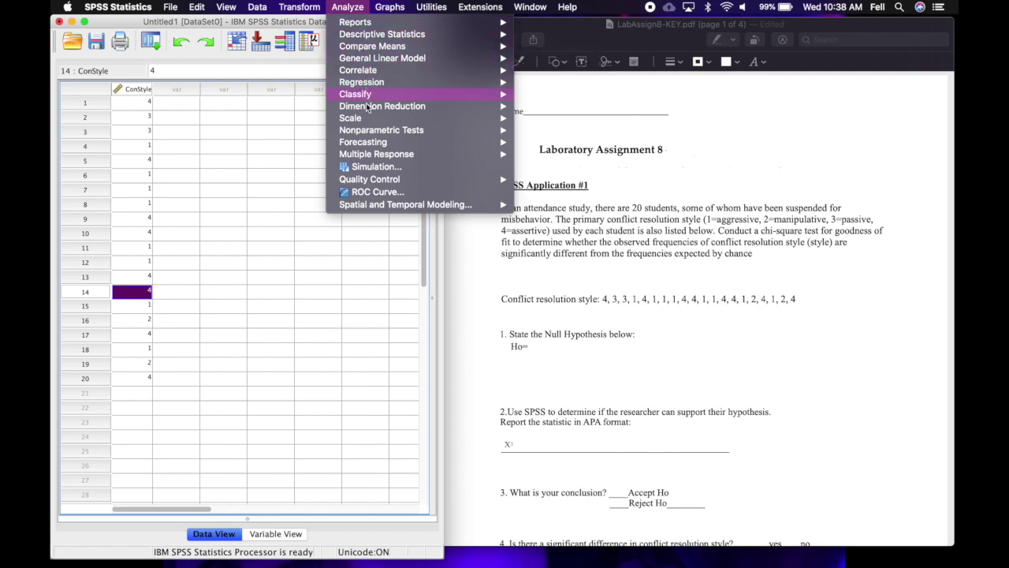
mouse_move(369, 132)
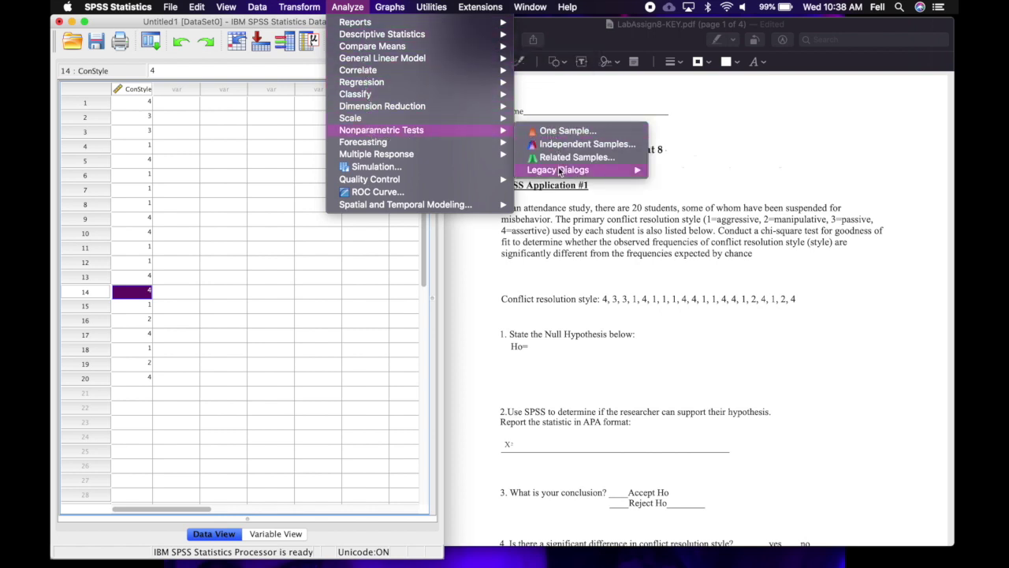
mouse_move(560, 173)
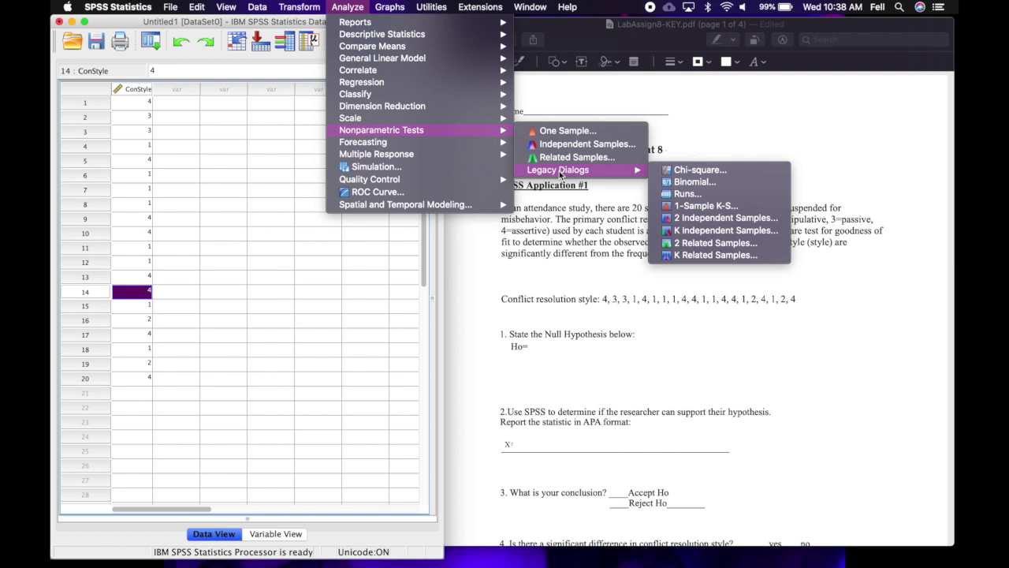
click(664, 173)
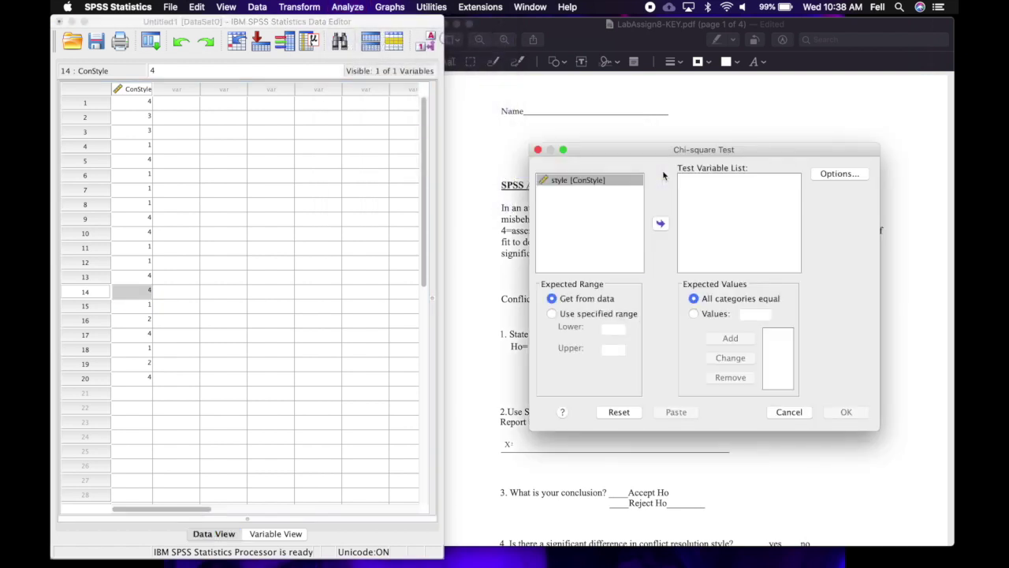
click(590, 183)
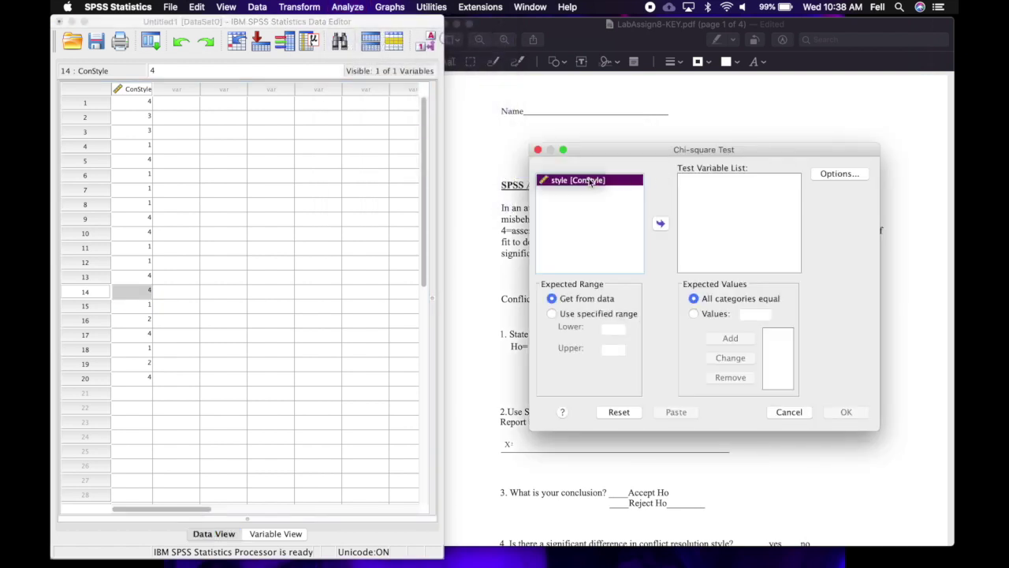
click(661, 225)
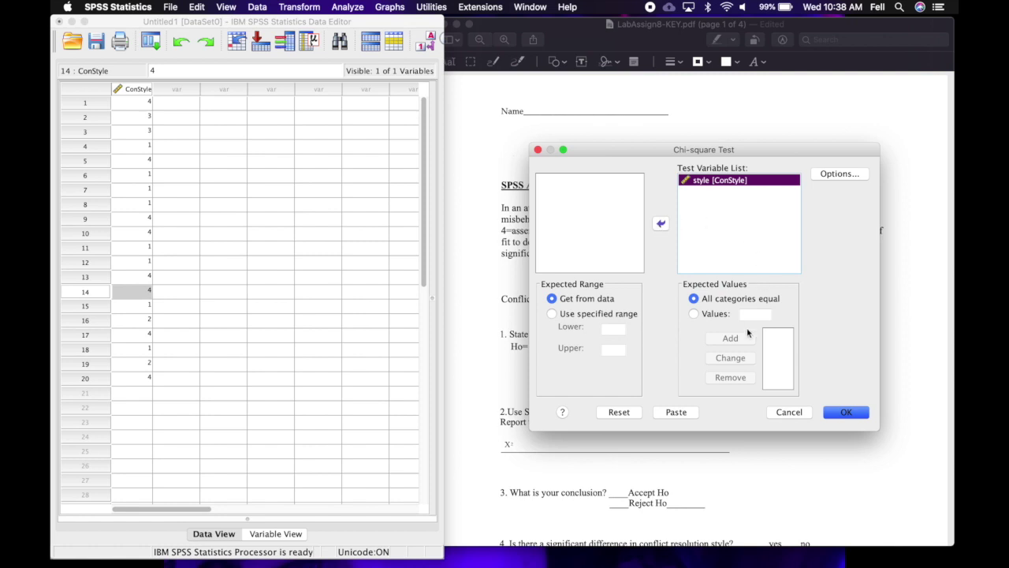
click(845, 414)
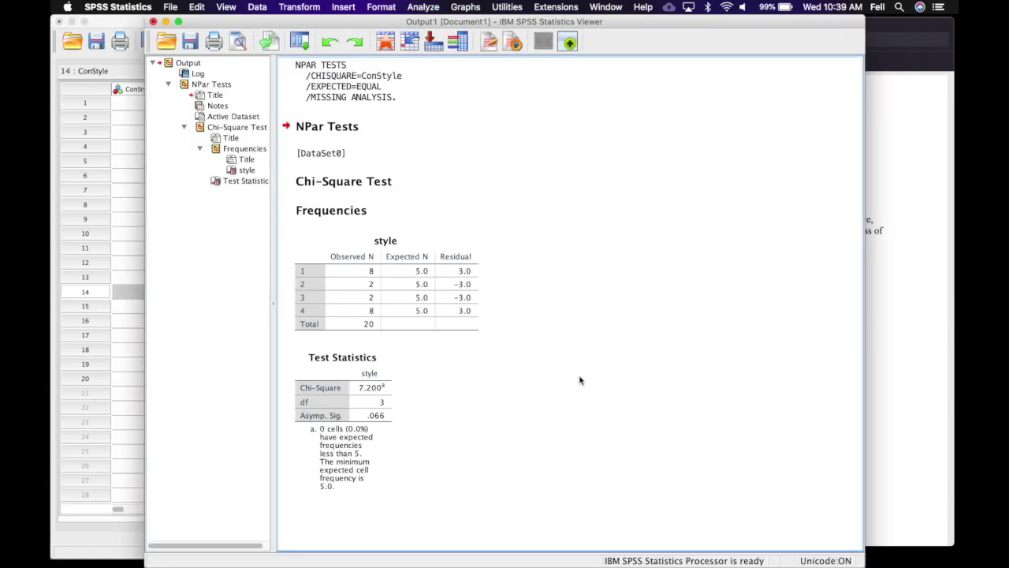
Edit the output log's first line to read "NPAR TESTS: LAB 8".
click(363, 76)
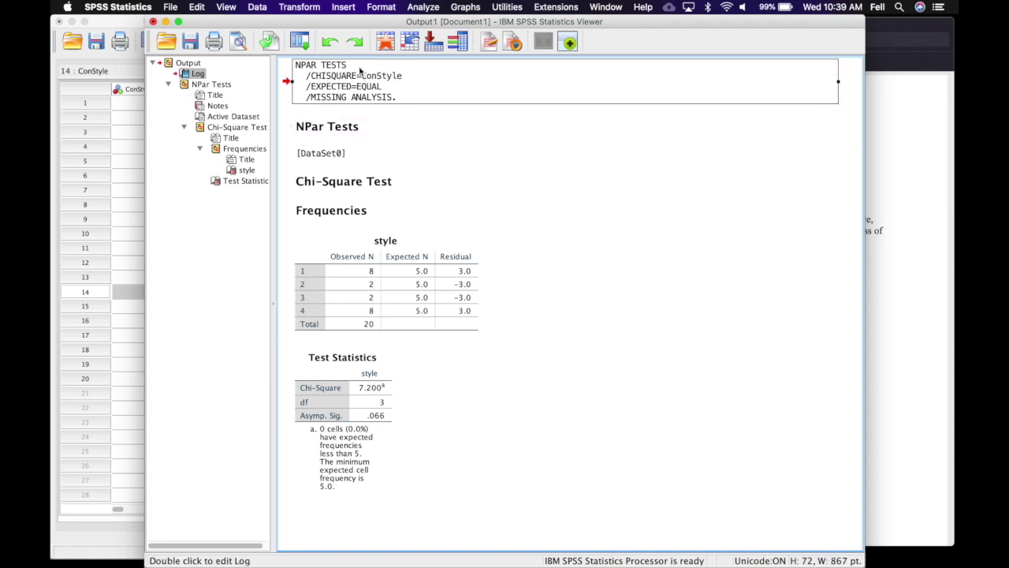
double_click(361, 72)
click(351, 60)
text(. LA)
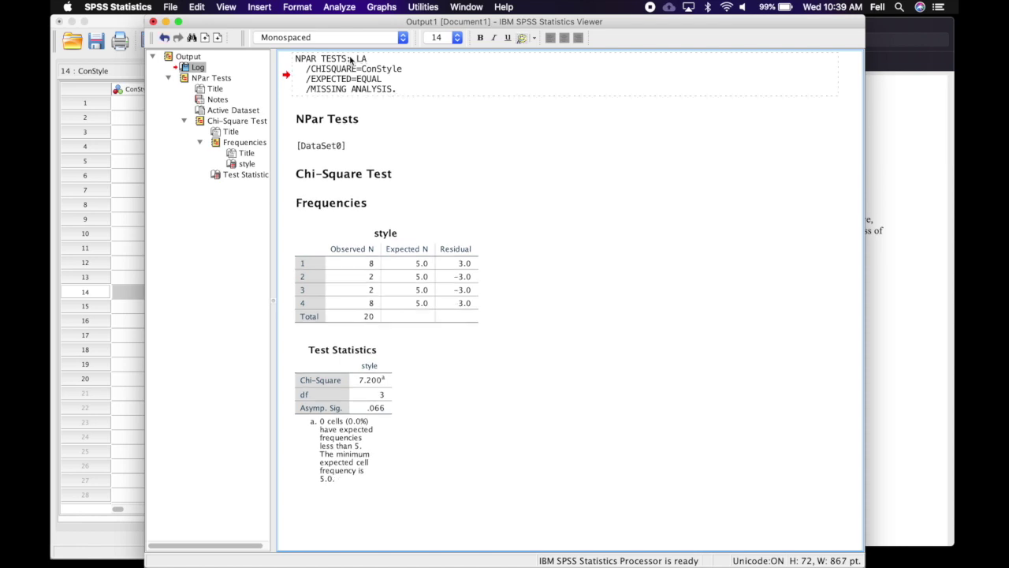
text(8)
click(520, 172)
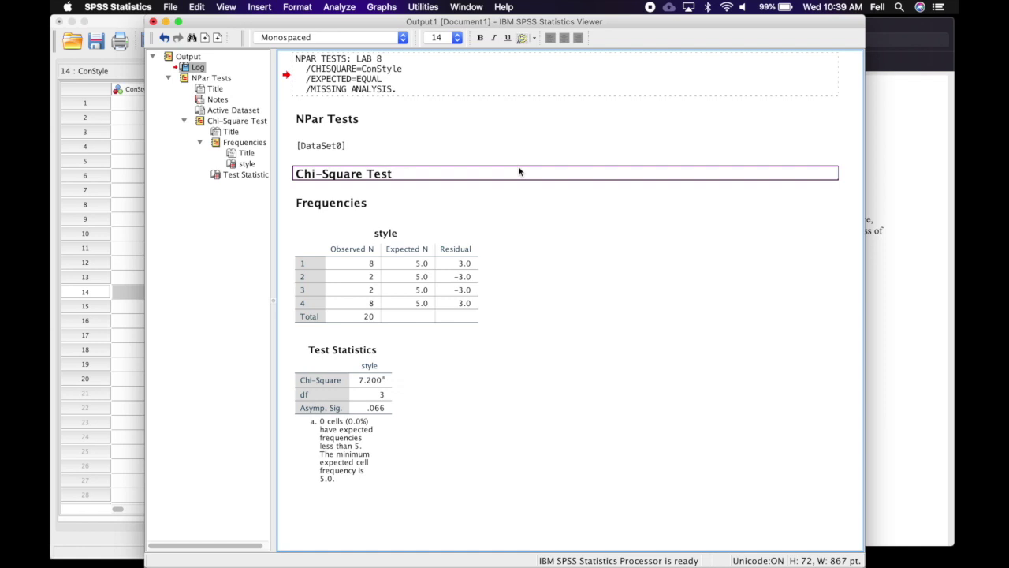
Change the Chi-Square Test title in the output to "Chi-Square Test: SPSS APP 1".
double_click(398, 178)
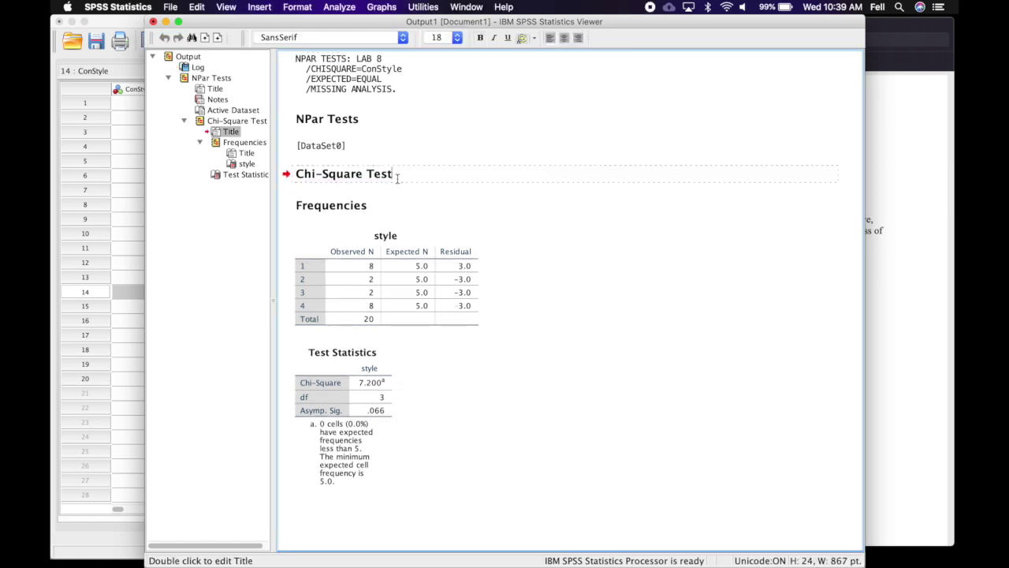
text(: SPSS APP 1)
click(579, 350)
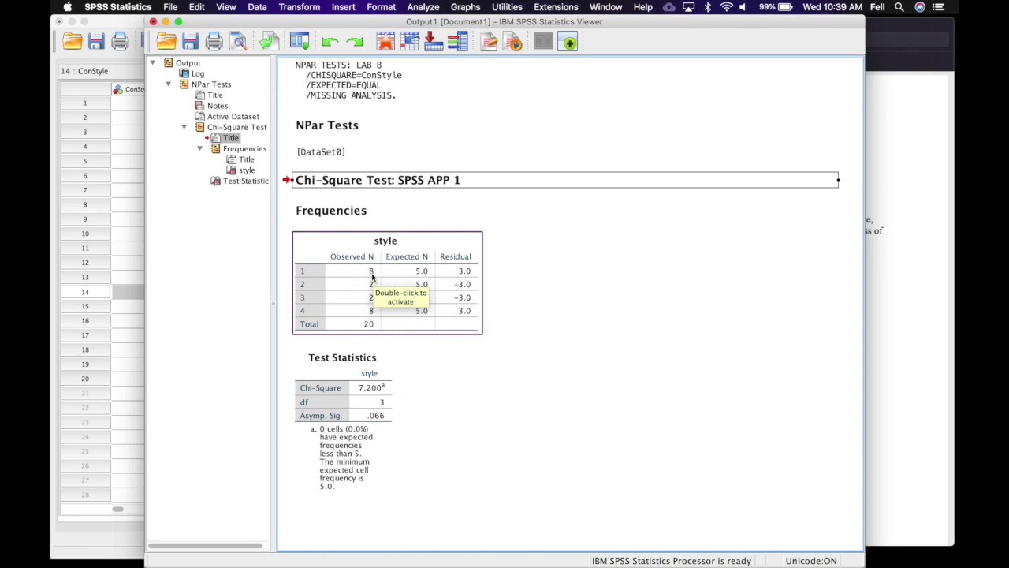
double_click(376, 294)
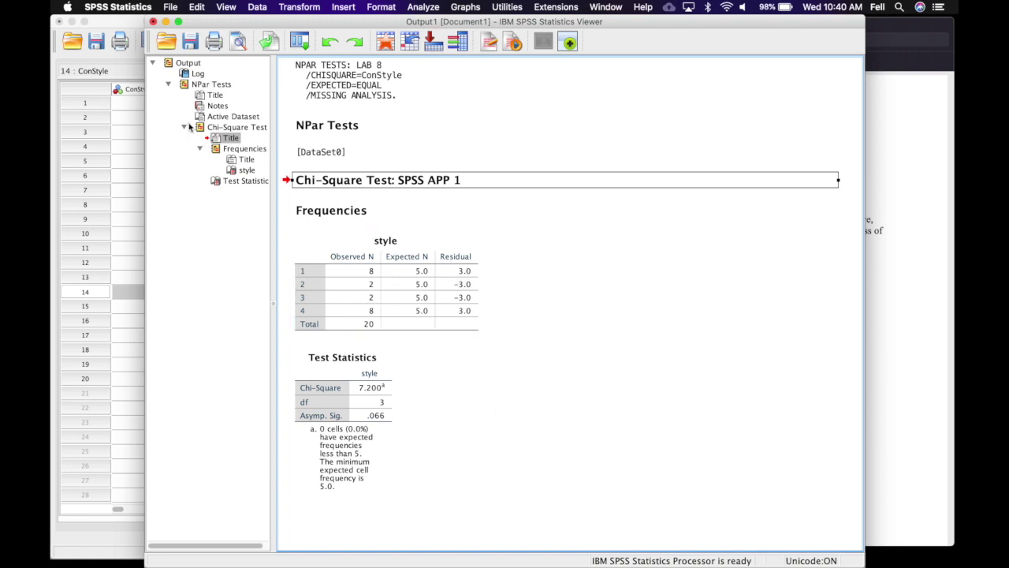
Move and narrow the output viewer window so it sits beside the assignment PDF, and switch to the PDF in Preview.
drag(353, 22, 119, 4)
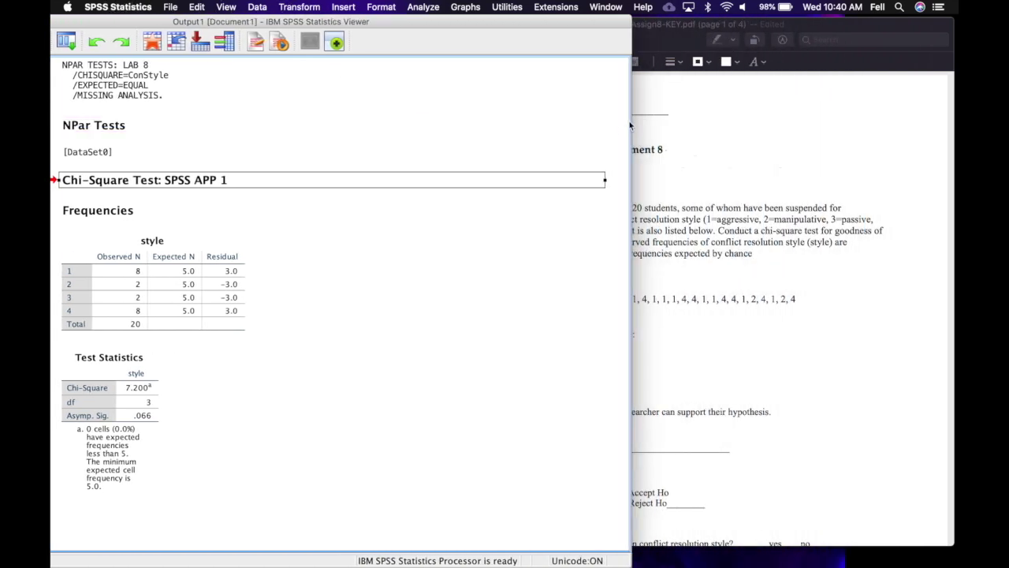
drag(631, 119, 477, 103)
click(621, 340)
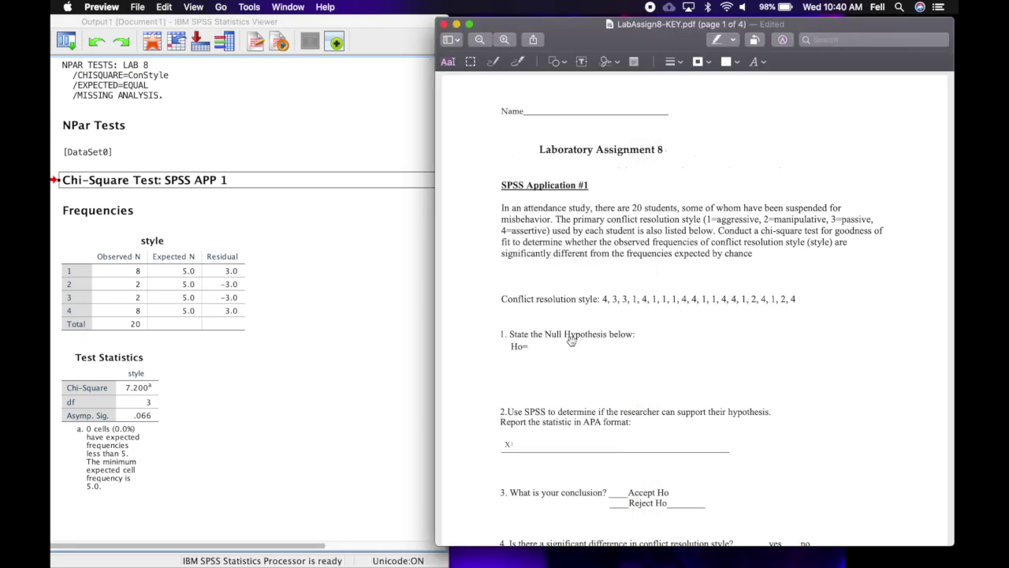
Reveal the null hypothesis answer under question 1 by setting its text colour to black, and nudge the text box slightly upward.
key(ctrl+super+t)
click(764, 71)
click(811, 91)
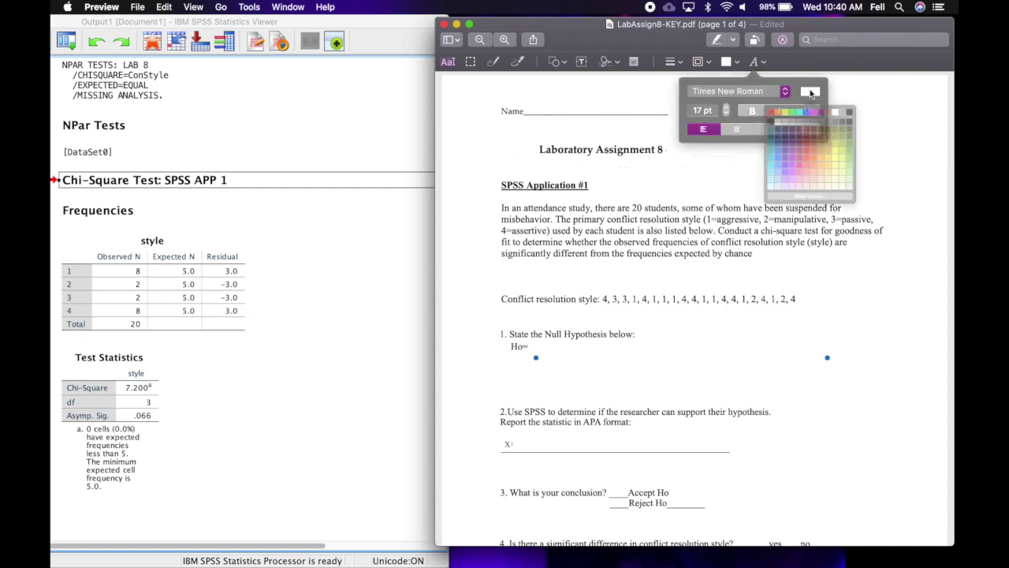
click(858, 115)
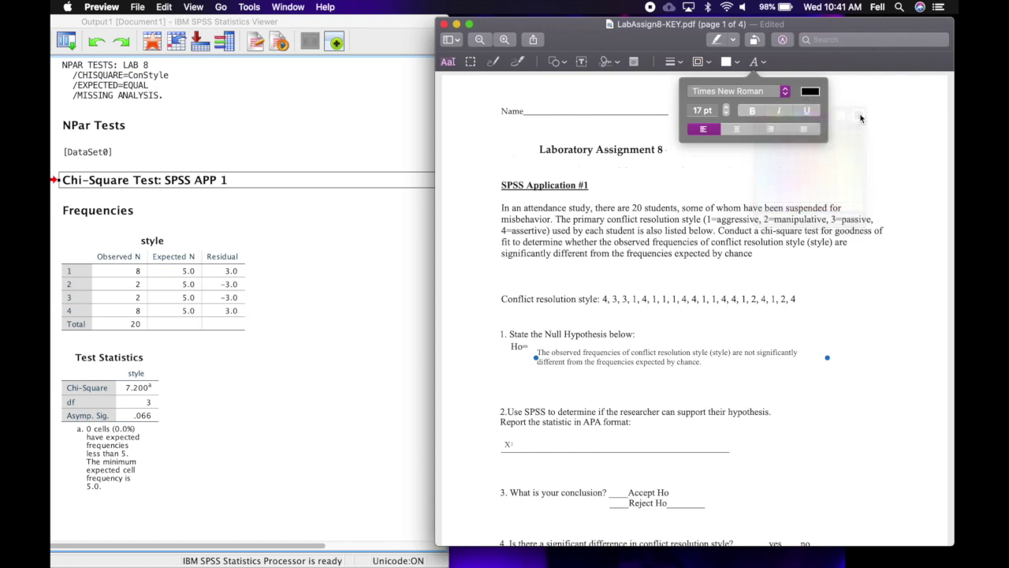
click(852, 423)
drag(651, 353, 650, 349)
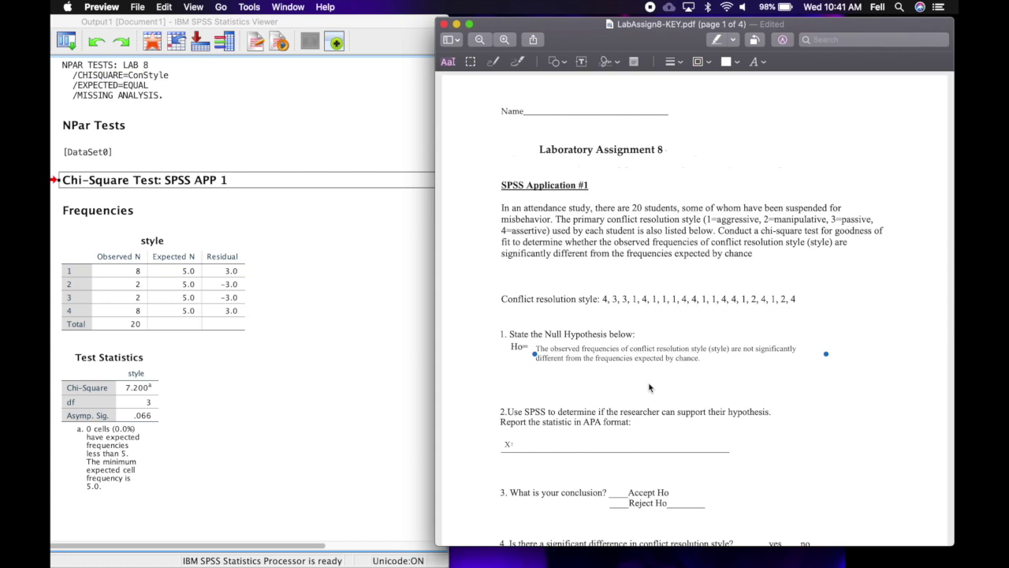
Reveal the APA-format statistic answer under question 2 of SPSS Application #1 by setting its text colour to black.
scroll(649, 387, down, 3)
click(489, 383)
click(538, 366)
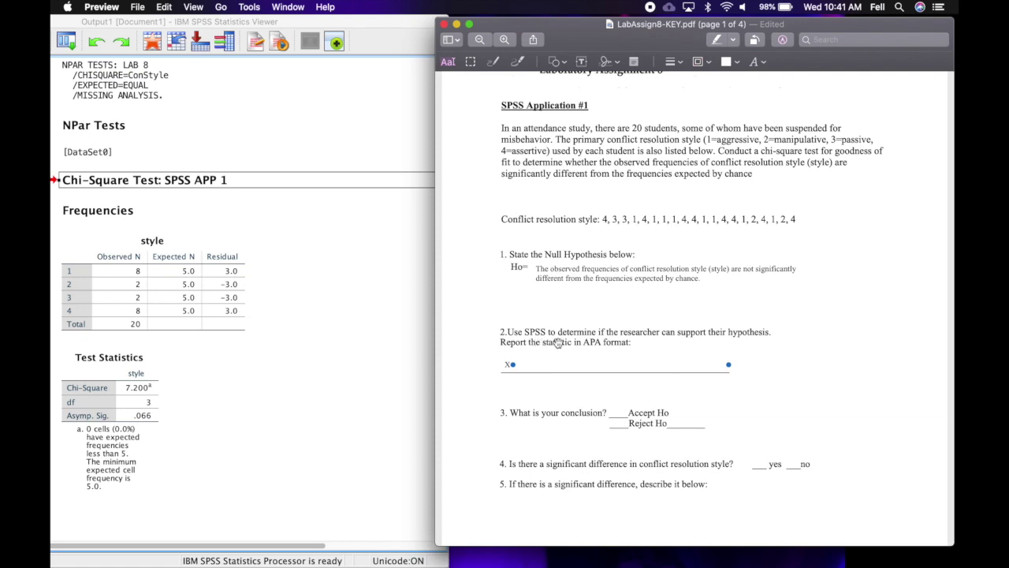
click(764, 63)
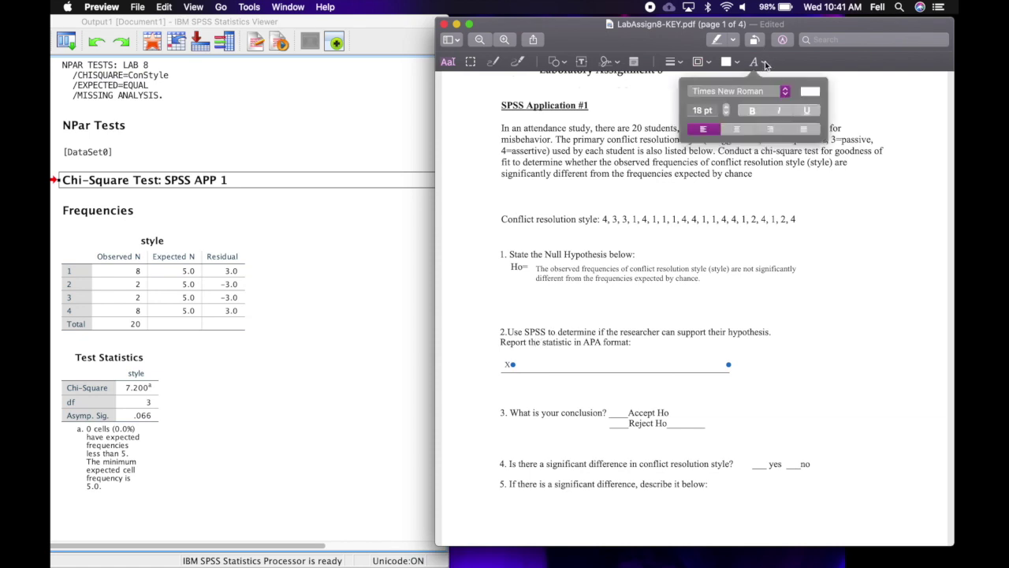
click(811, 90)
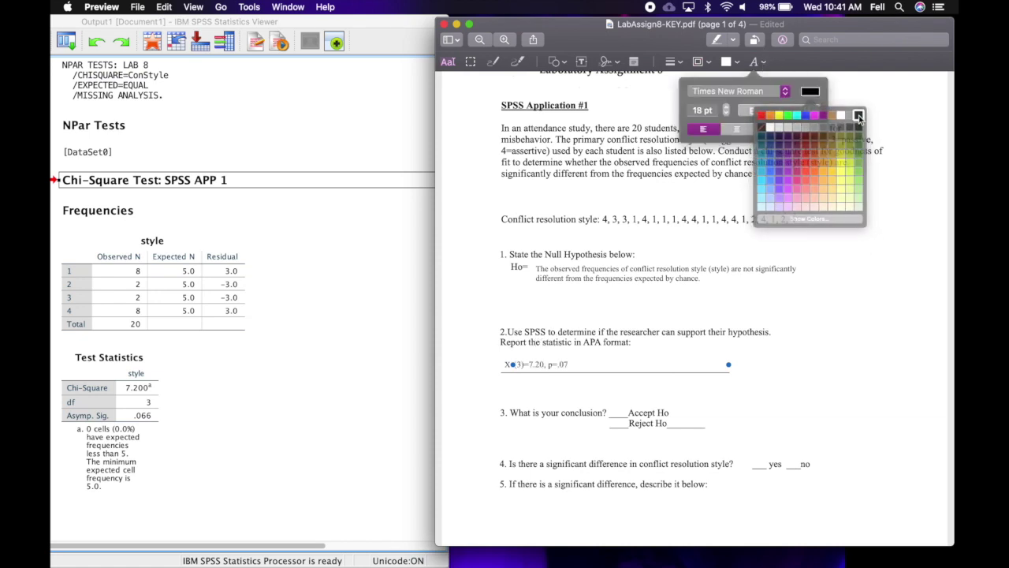
click(858, 117)
click(500, 393)
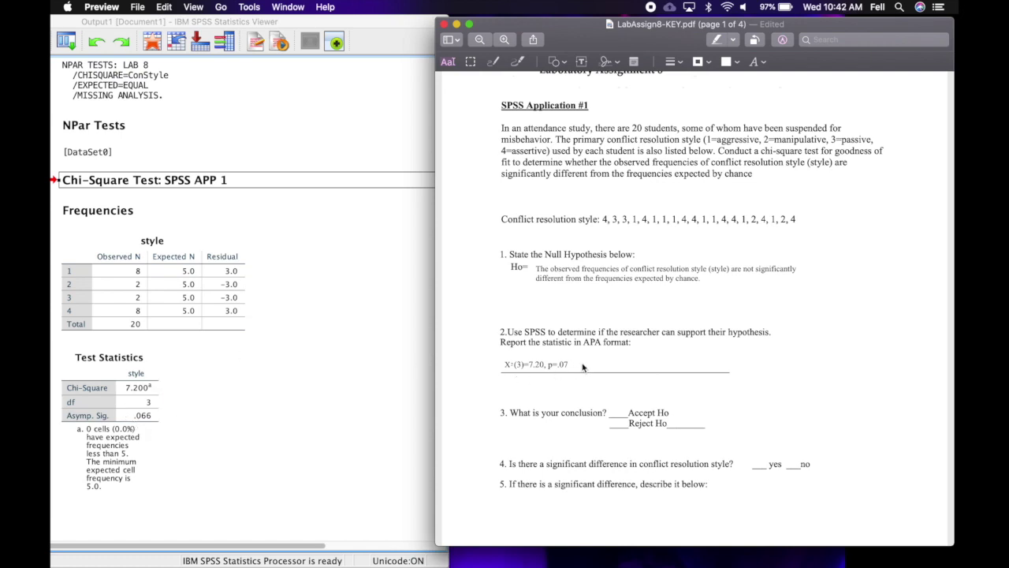
Reveal the X marking Accept Ho under question 3 by setting its text colour to black.
click(622, 411)
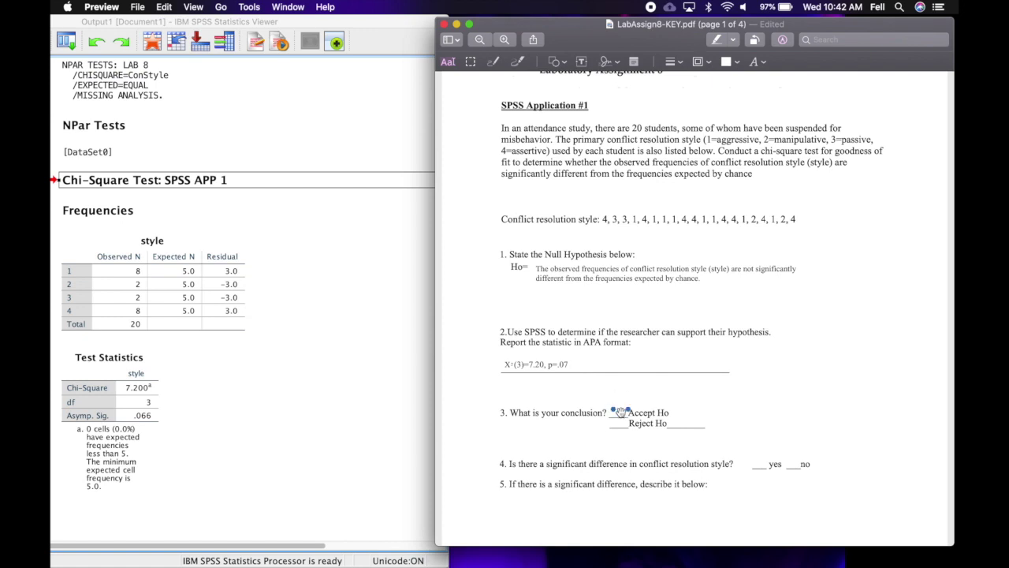
click(761, 62)
click(811, 91)
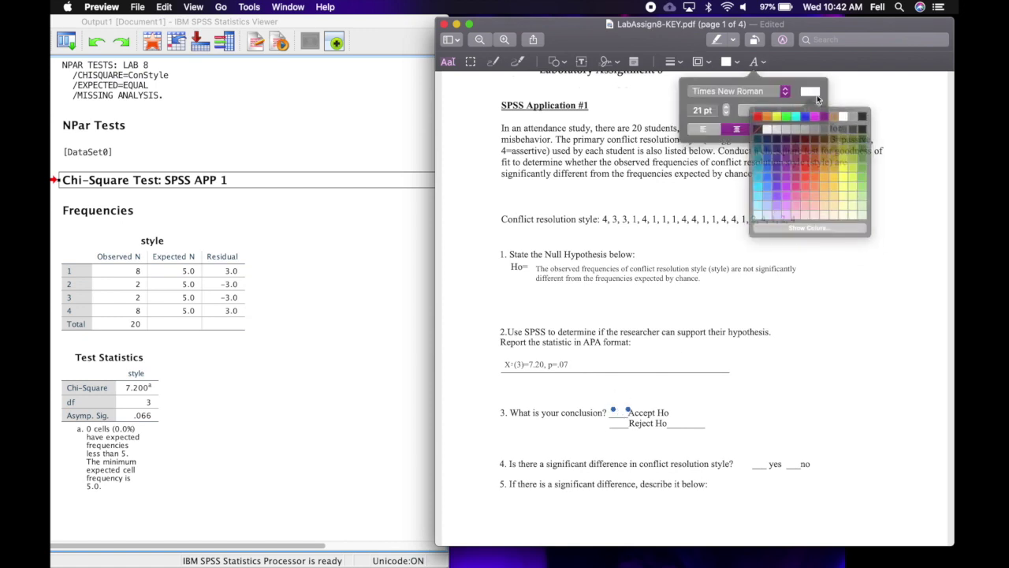
click(859, 116)
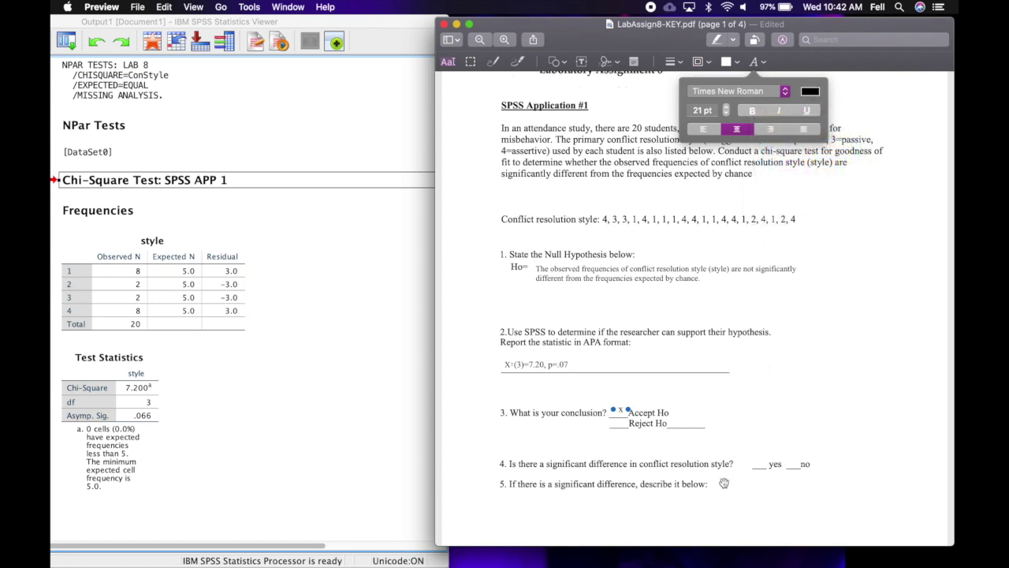
Reveal the X beside "no" under question 4 by setting its text colour to black, and deselect the text box.
click(792, 462)
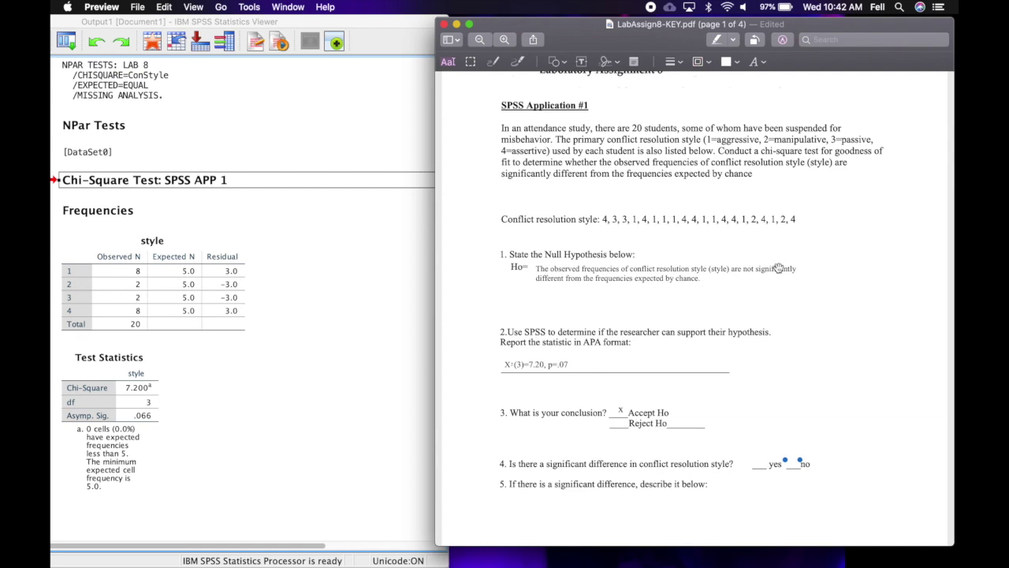
click(761, 62)
click(804, 94)
click(859, 120)
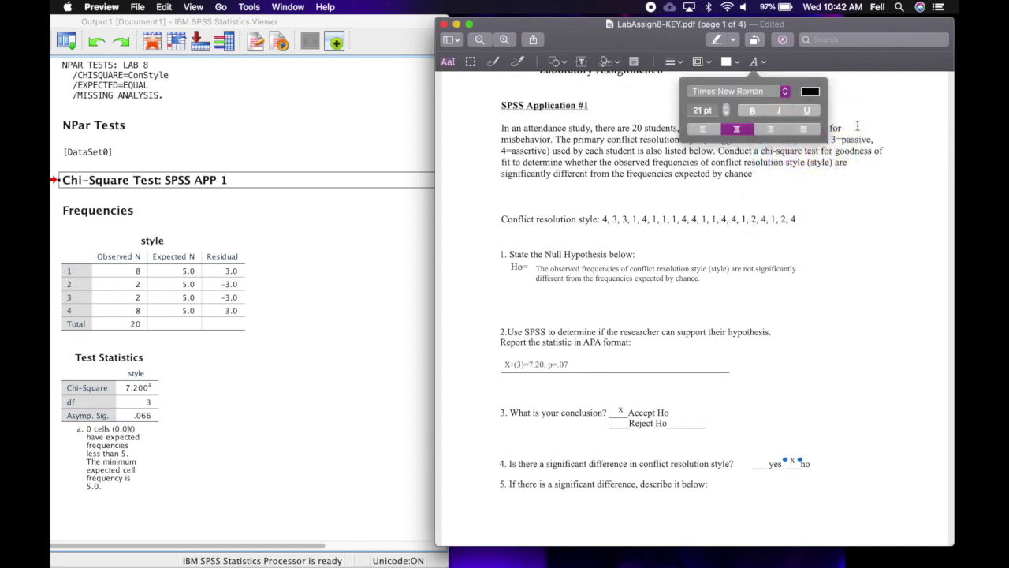
click(880, 412)
Go to SPSS Application #2 in the assignment PDF and minimise the output viewer so the Data Editor sits beside it.
scroll(881, 412, down, 3)
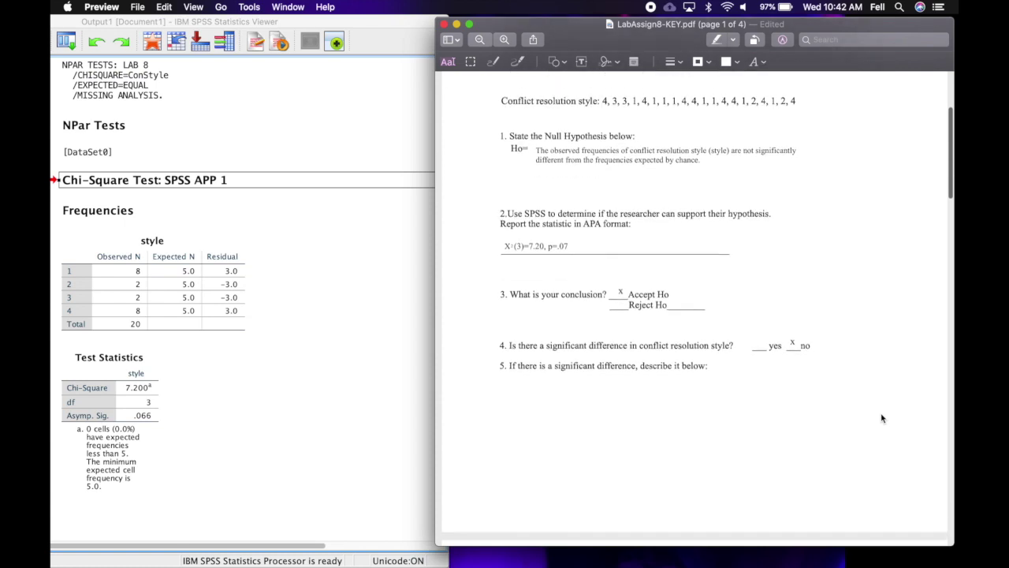
scroll(880, 418, down, 1)
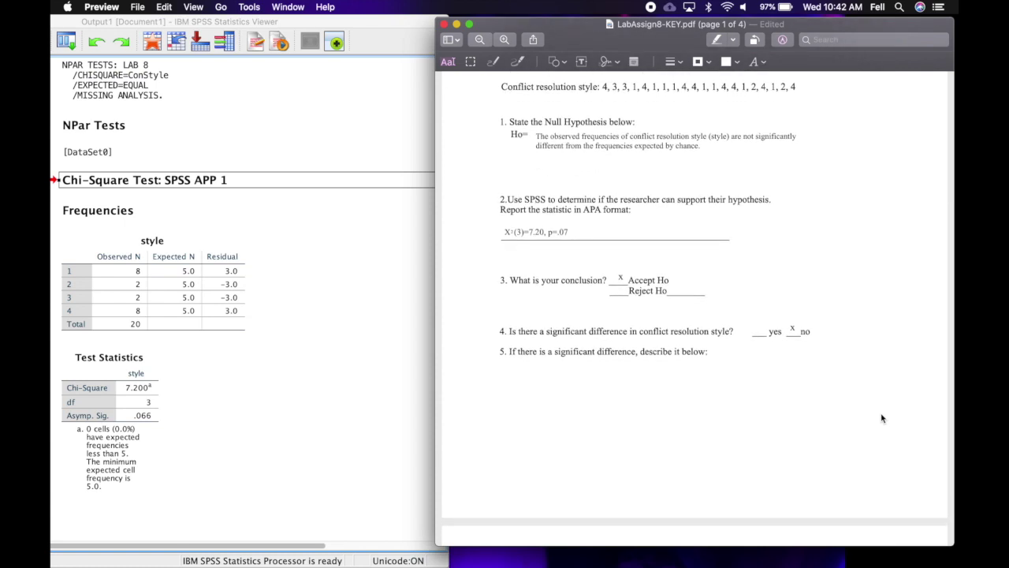
scroll(883, 418, down, 6)
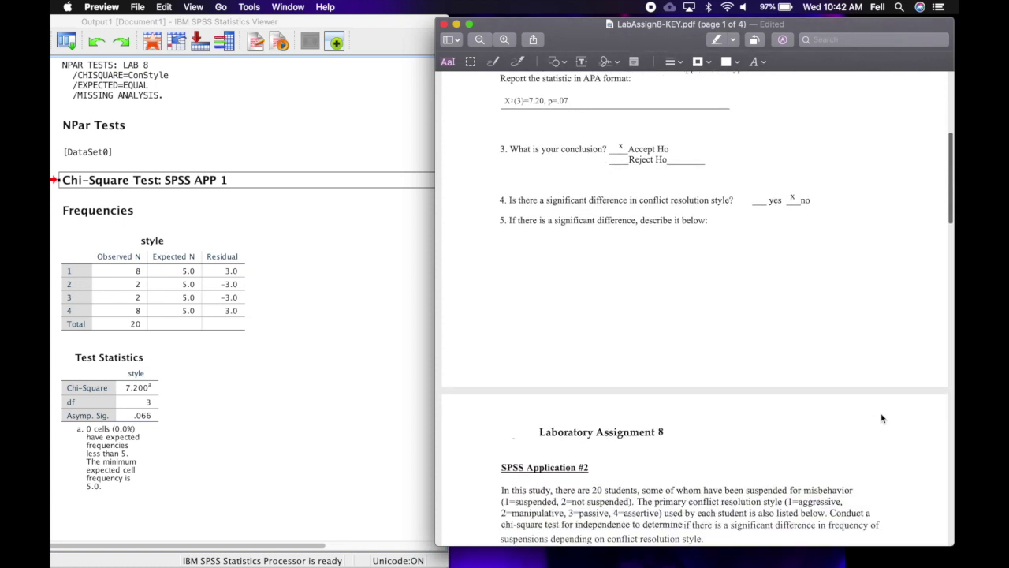
scroll(882, 418, down, 6)
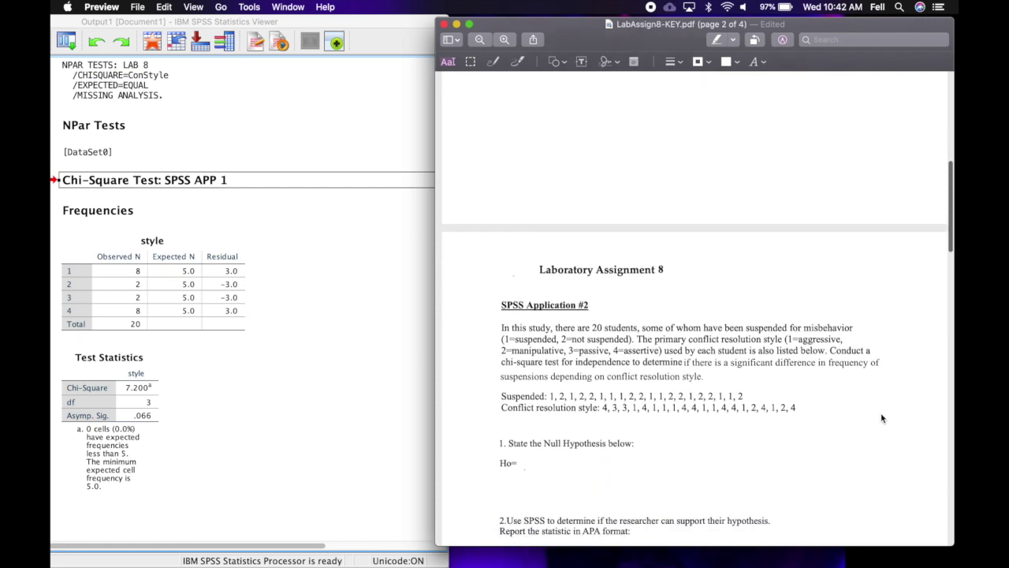
scroll(882, 418, down, 4)
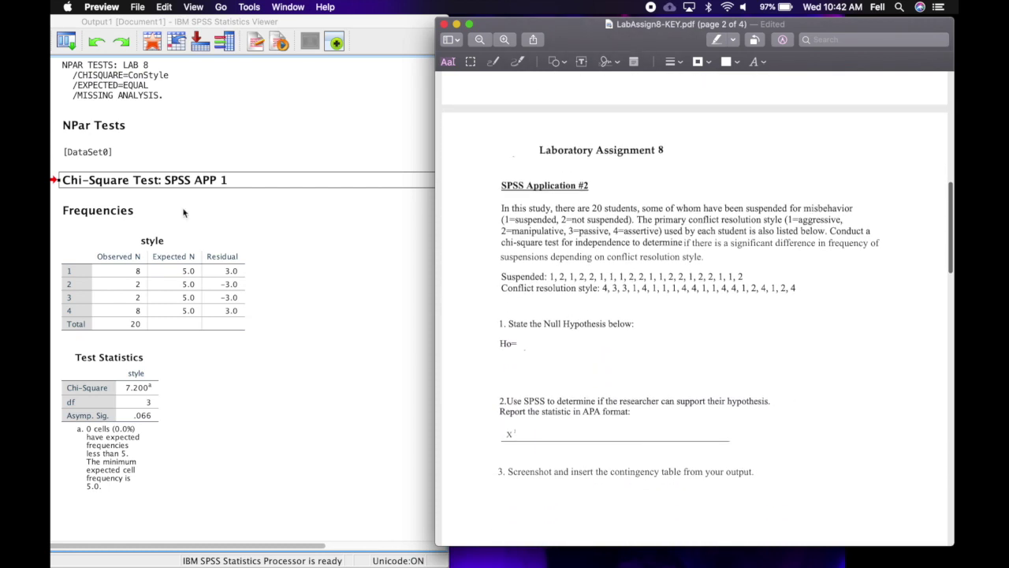
double_click(383, 18)
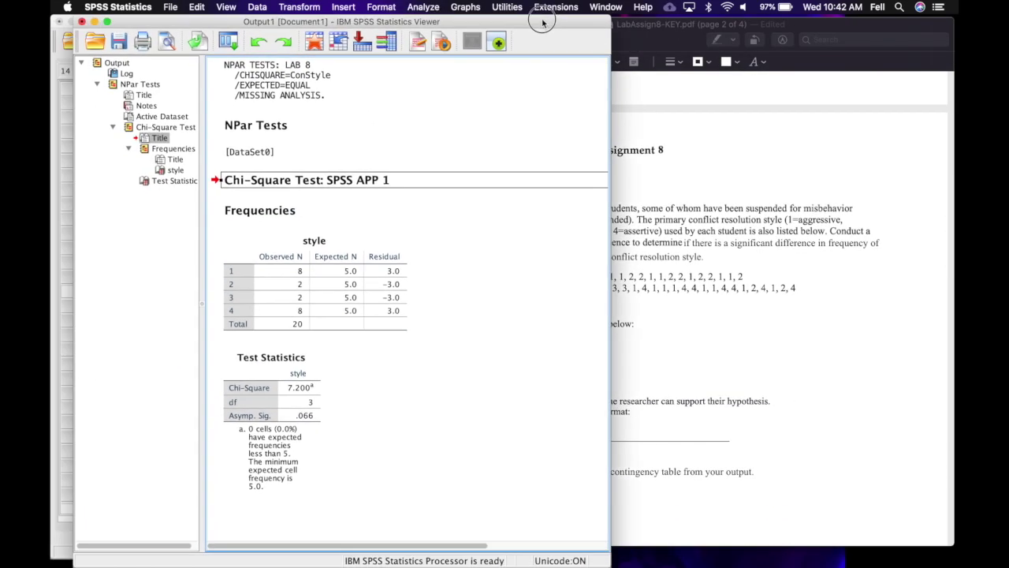
click(95, 21)
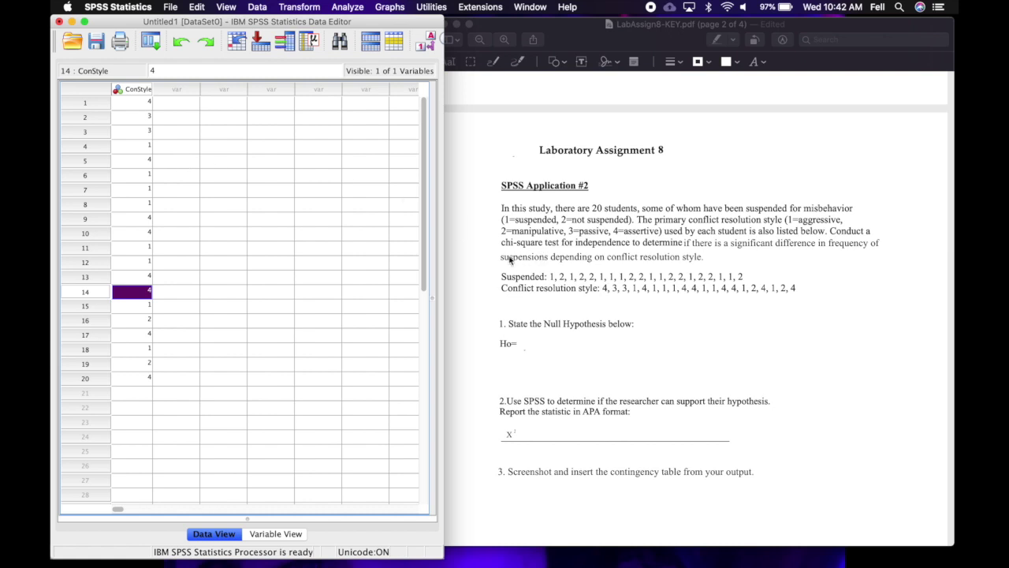
Reveal the null hypothesis answer under question 1 of SPSS Application #2 by setting its text colour to black.
scroll(491, 262, down, 2)
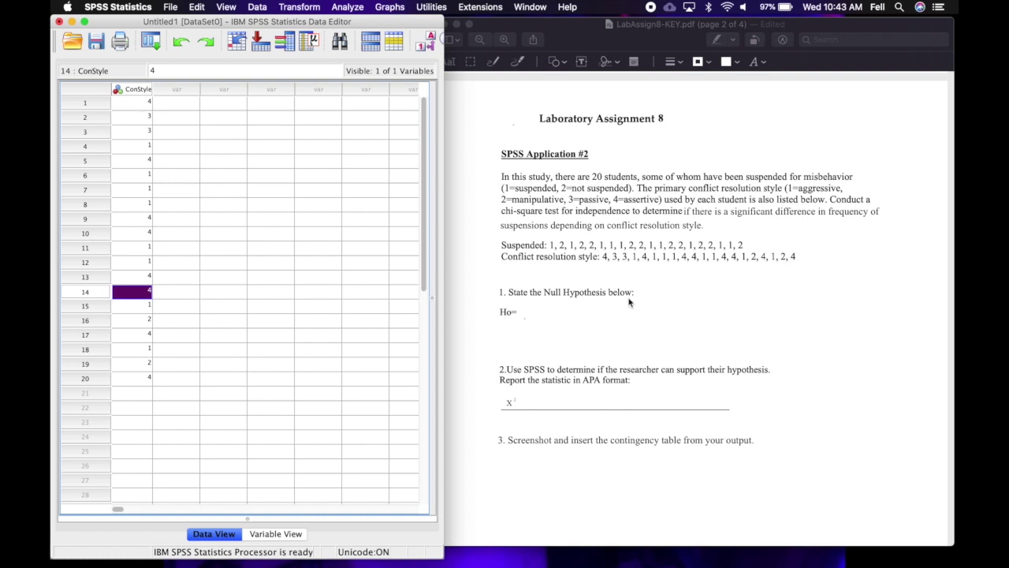
click(551, 313)
click(529, 317)
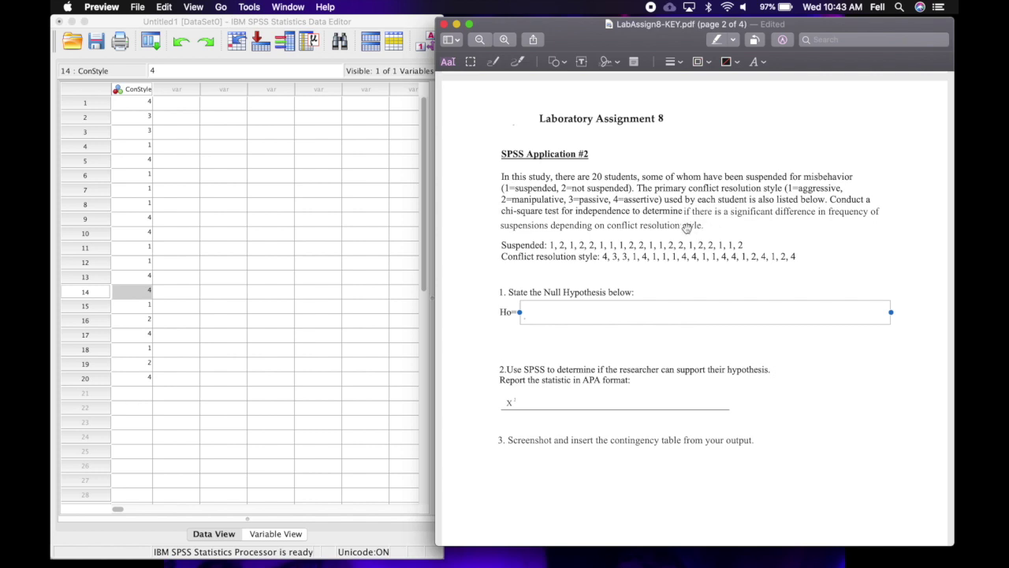
click(761, 63)
click(810, 91)
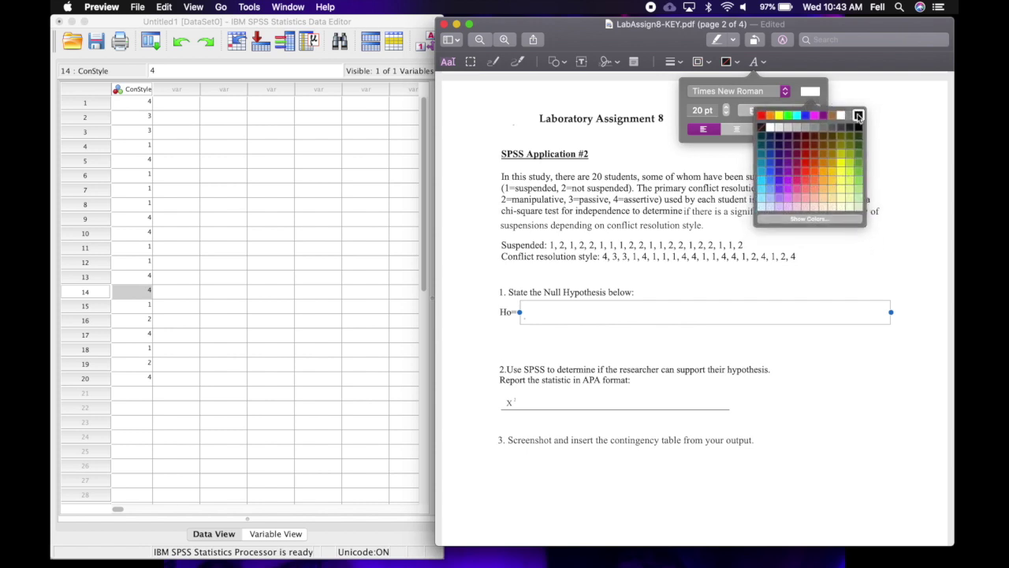
click(859, 116)
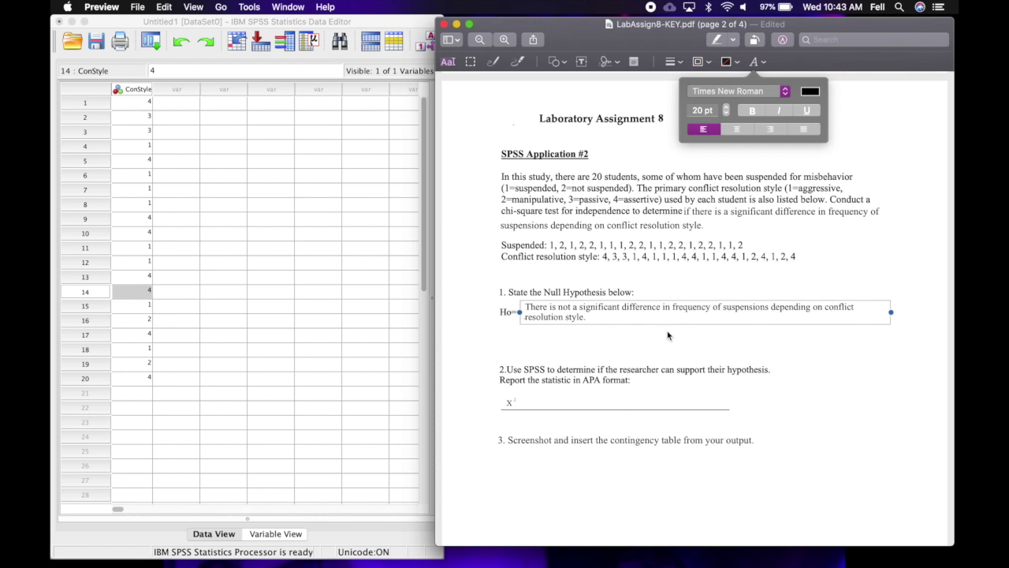
click(660, 347)
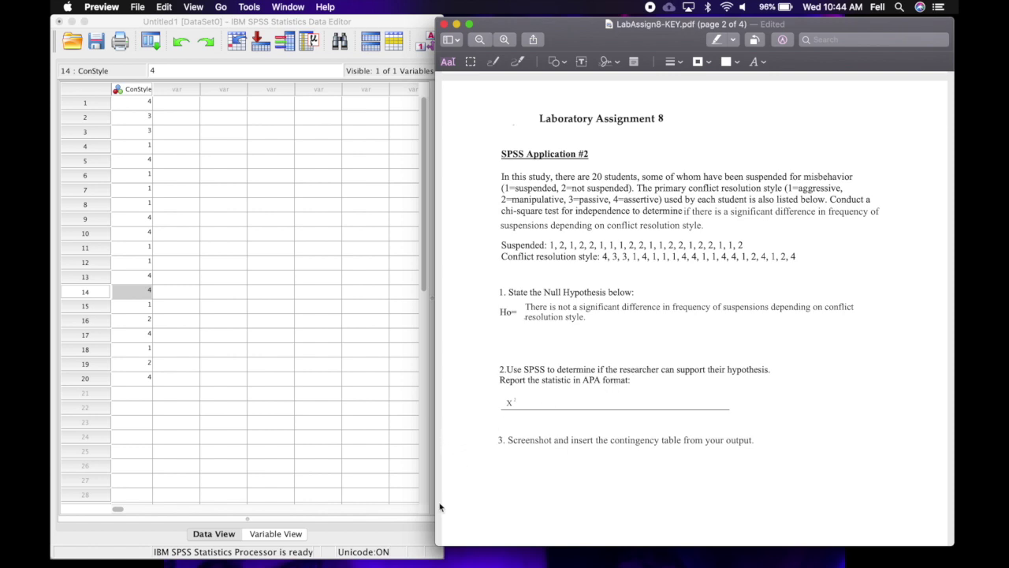
Define a second variable in the Data Editor named Suspended, with the label suspend and 0 decimals.
click(342, 392)
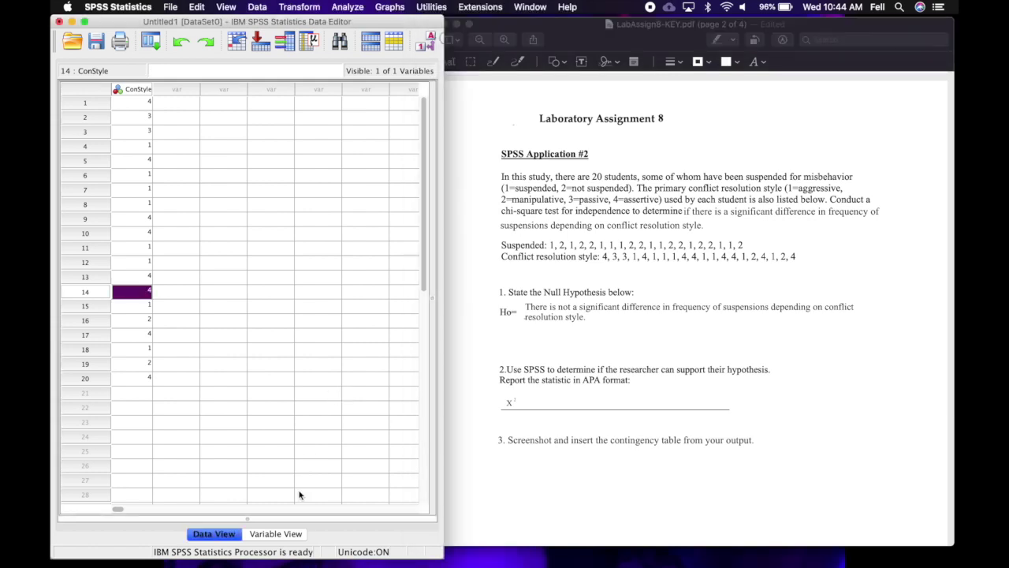
click(324, 394)
click(275, 534)
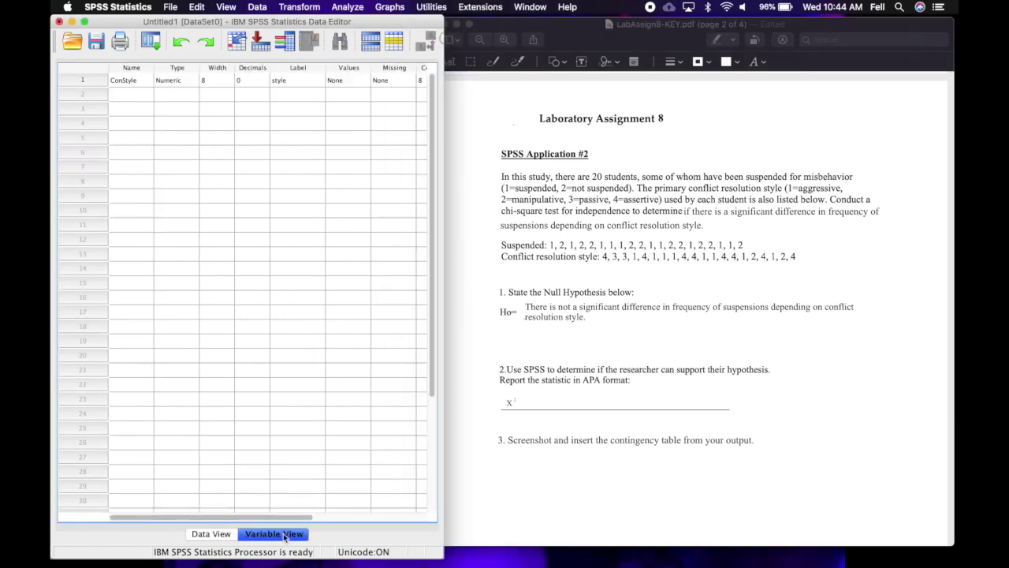
click(130, 95)
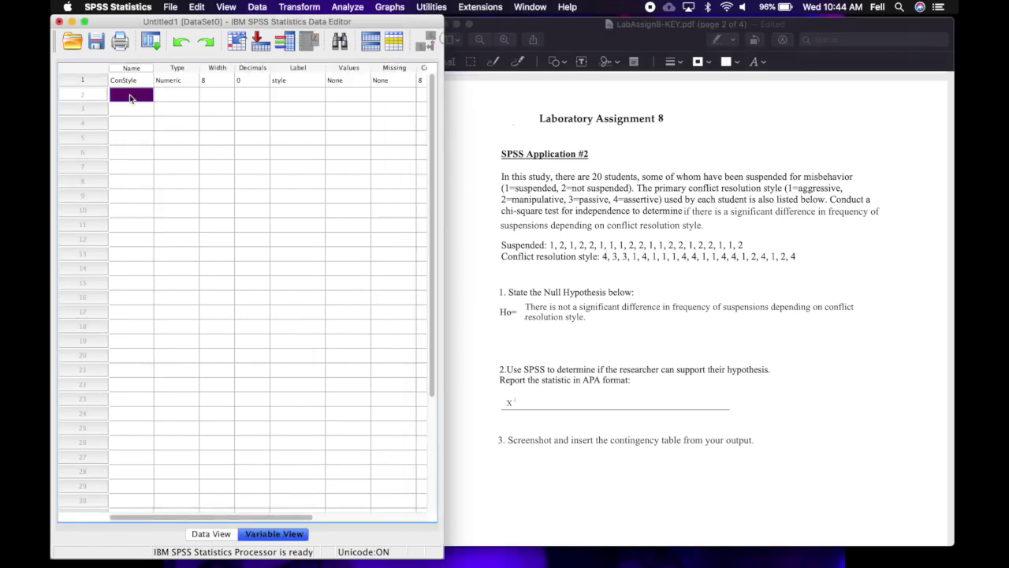
text(Suspended)
key(Tab)
key(Tab)
key(Tab)
key(Tab)
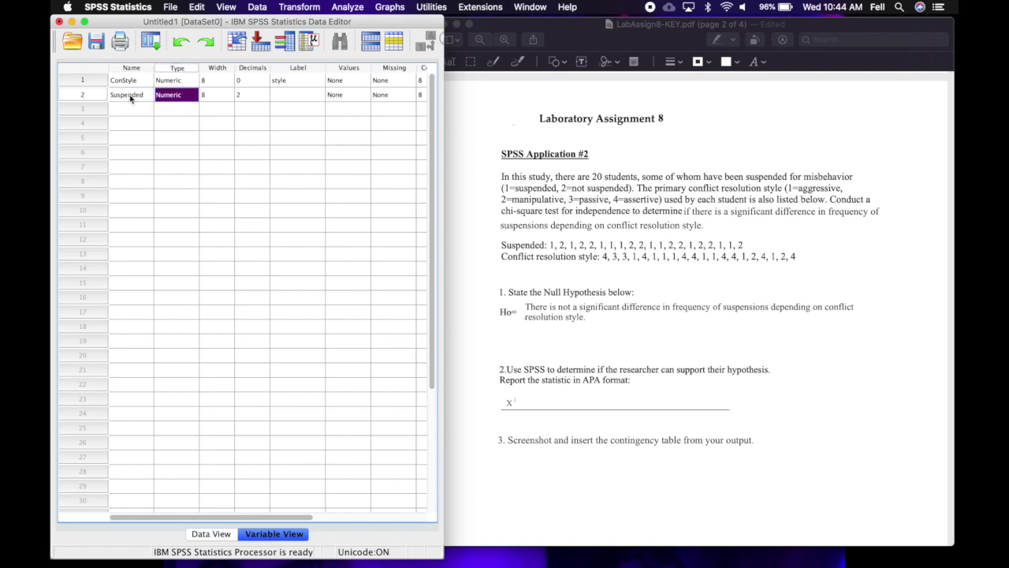
text(suspend)
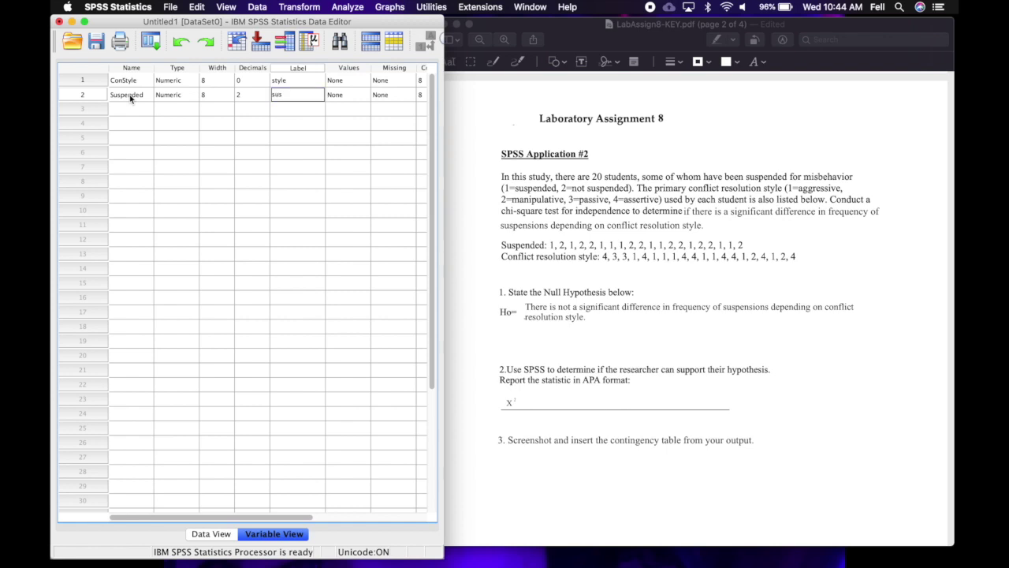
click(254, 93)
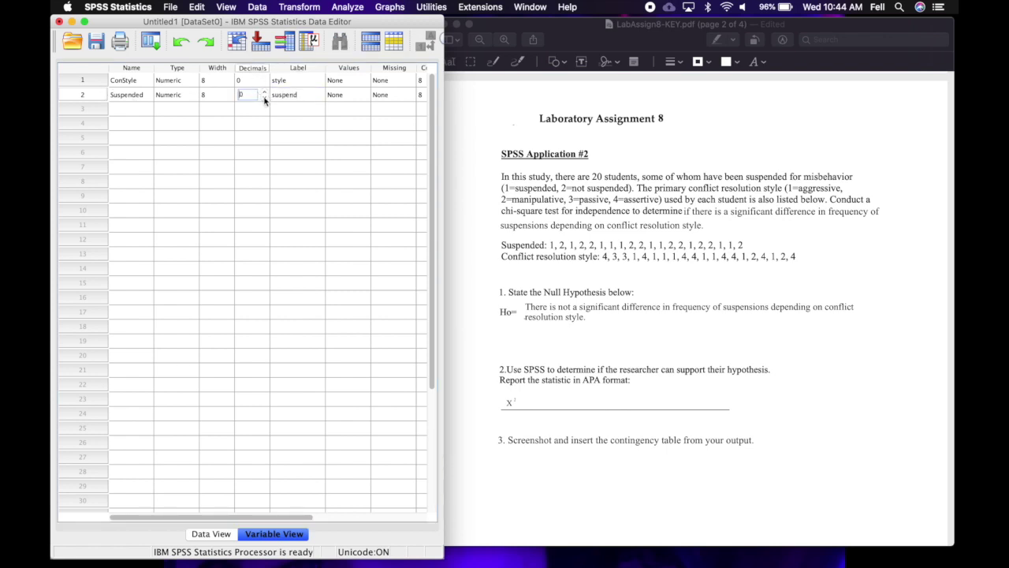
Widen the Suspended column in the data sheet and fill rows 1 to 20 with the Suspended values listed in SPSS Application #2.
click(224, 536)
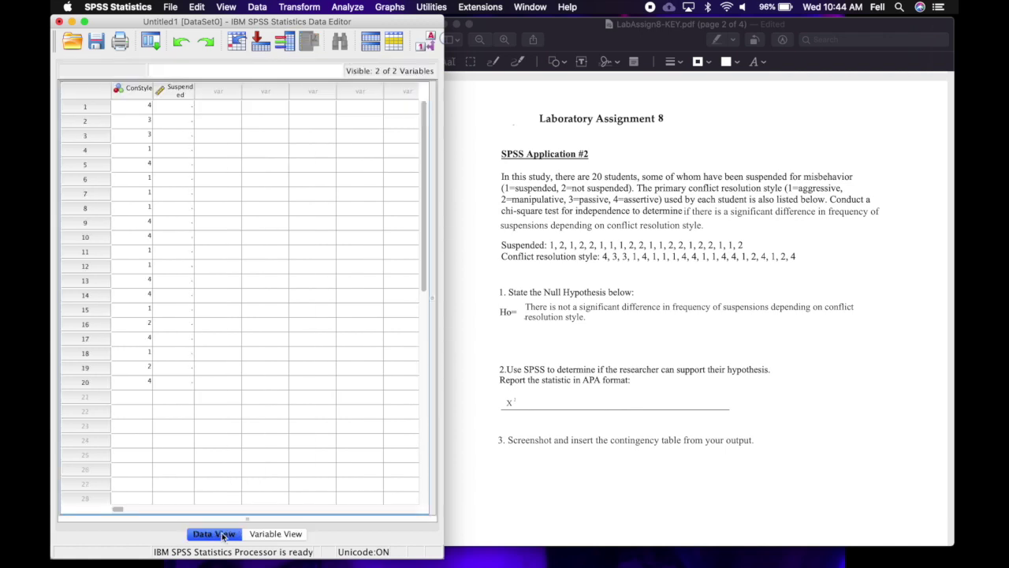
drag(194, 91, 208, 92)
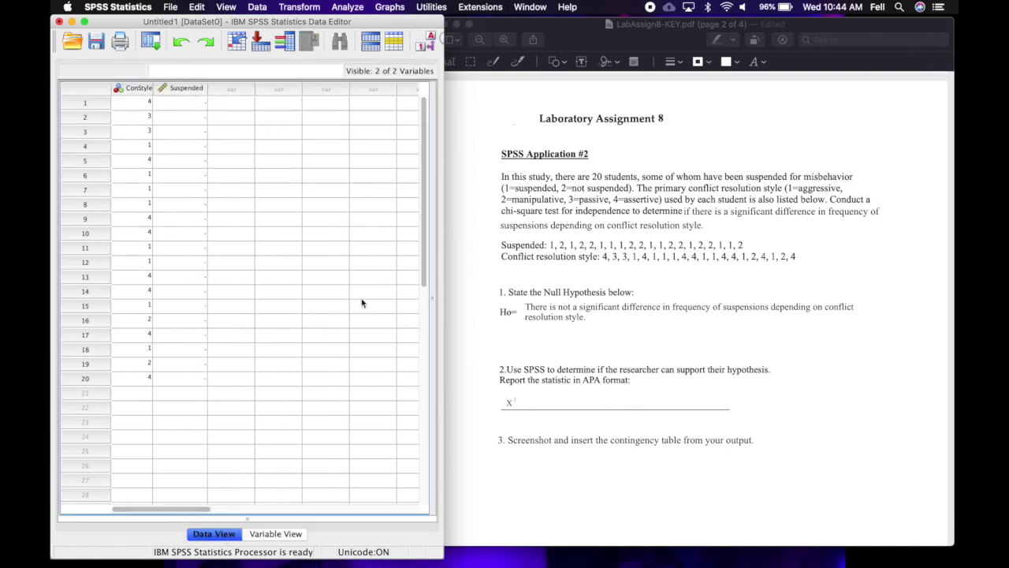
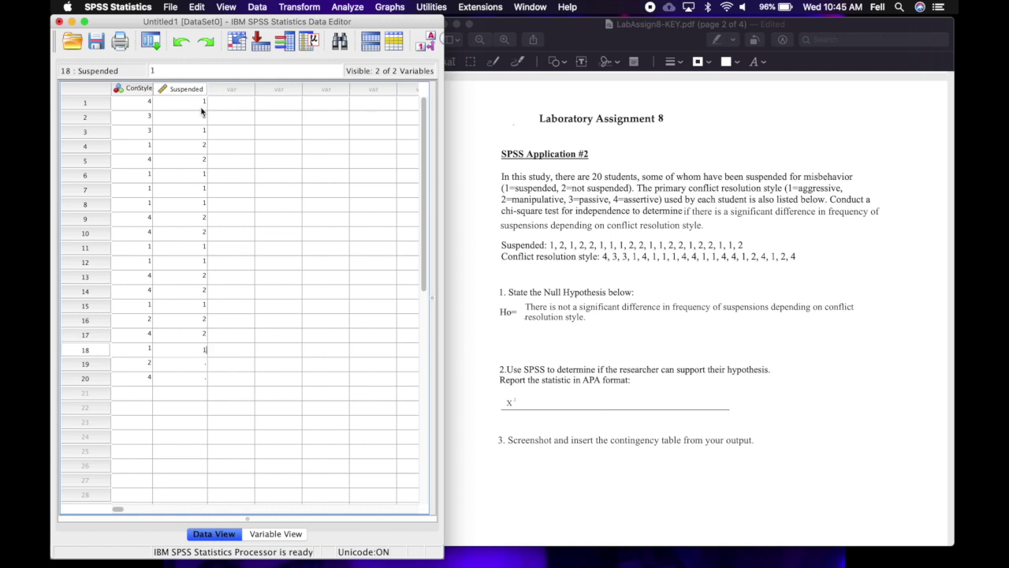
text(2)
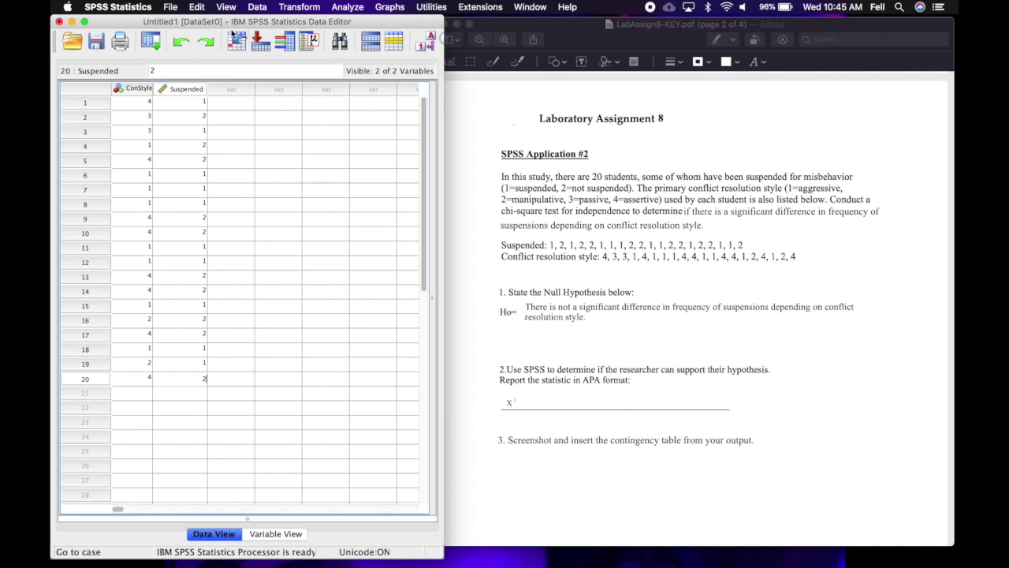
Set up a Crosstabs analysis with suspend [Suspended] as the row variable and style [ConStyle] as the column variable.
click(357, 6)
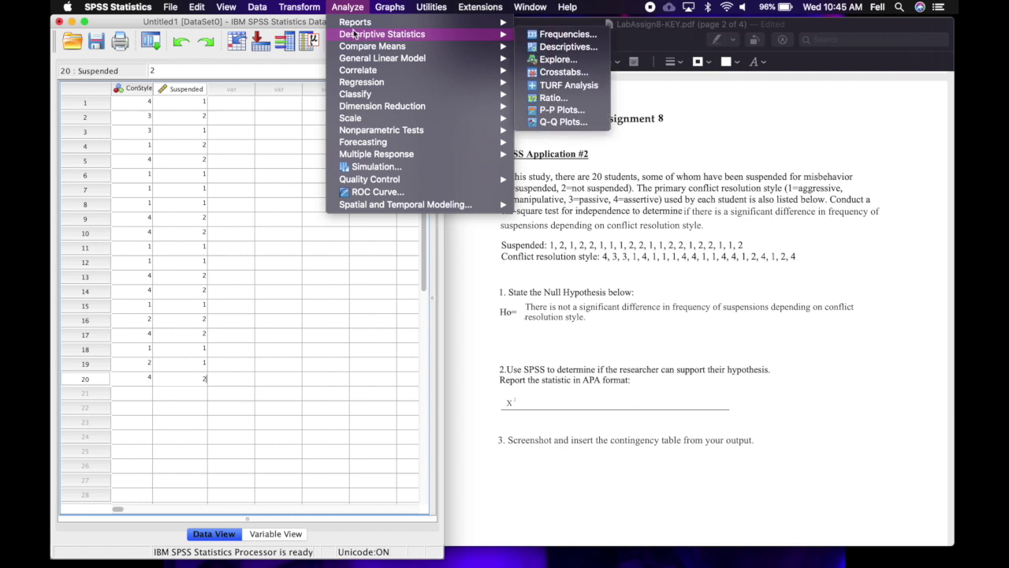
mouse_move(493, 35)
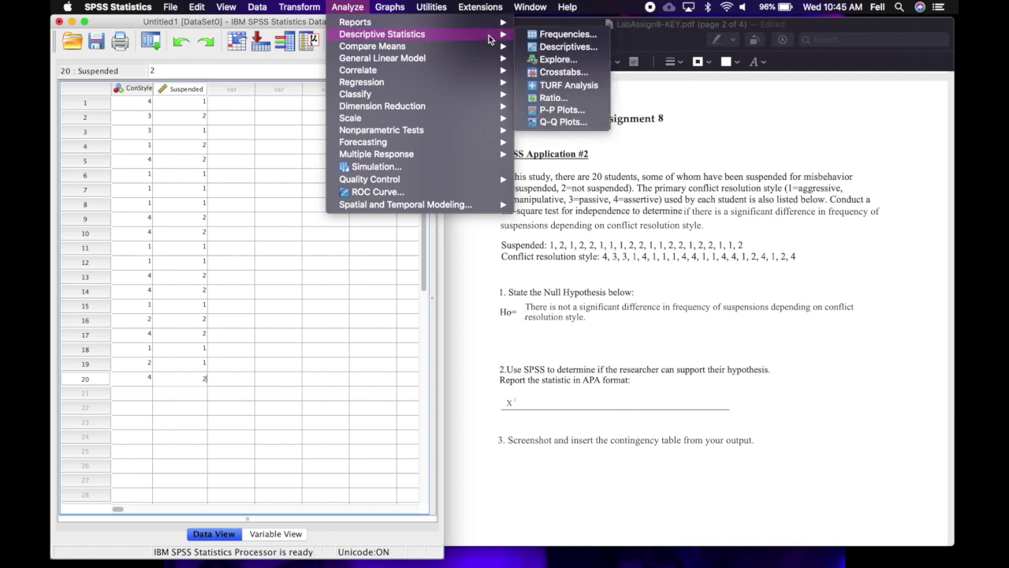
click(558, 72)
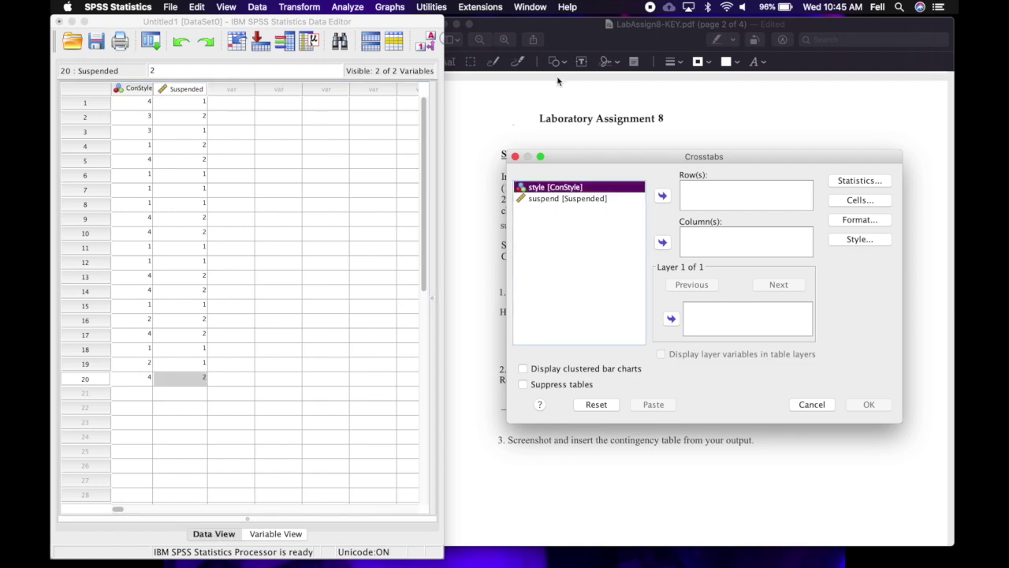
click(558, 200)
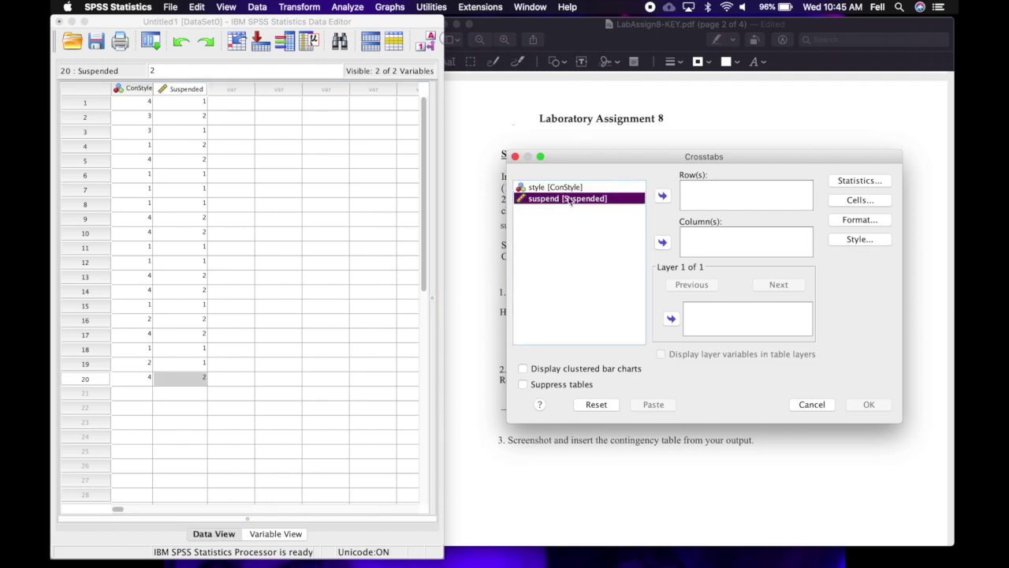
click(662, 196)
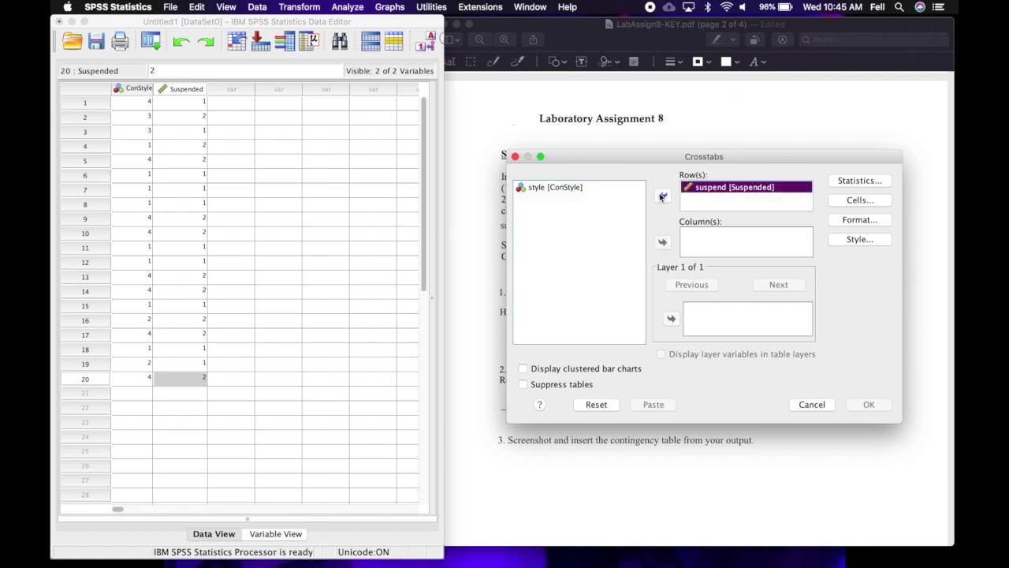
click(584, 188)
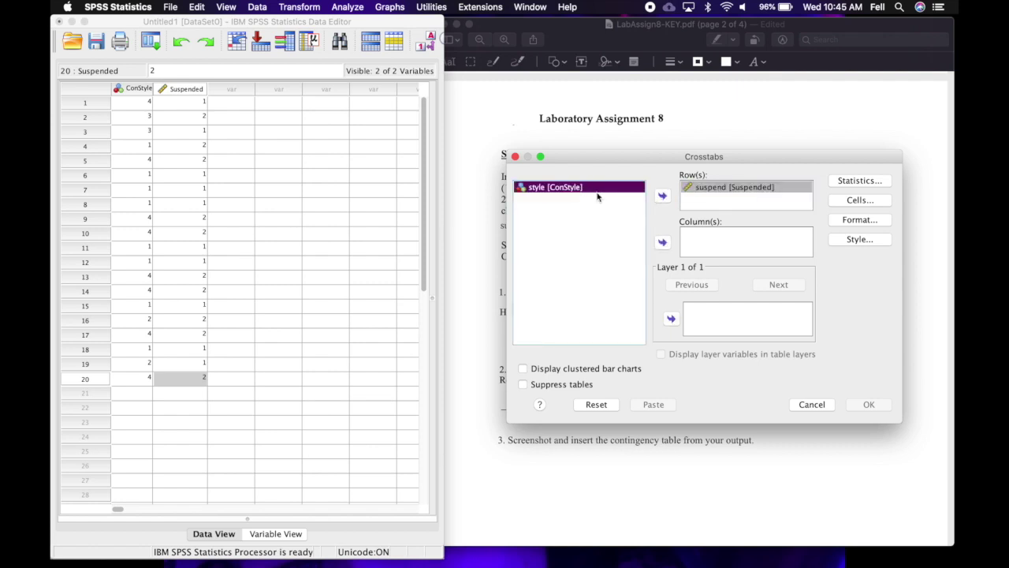
click(662, 243)
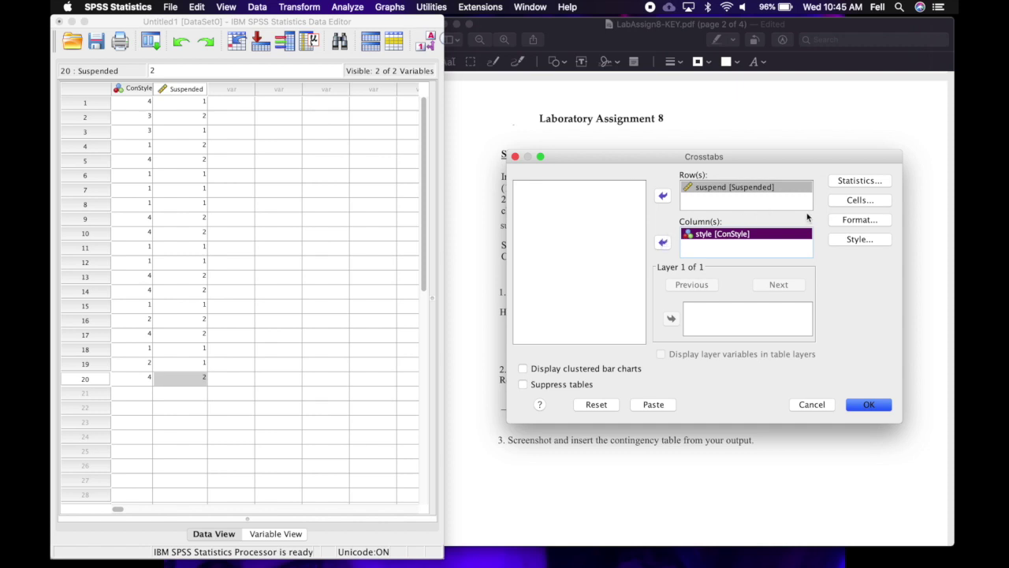
Add the Chi-square statistic and Expected counts to the crosstabs, and run the analysis.
click(847, 185)
click(605, 193)
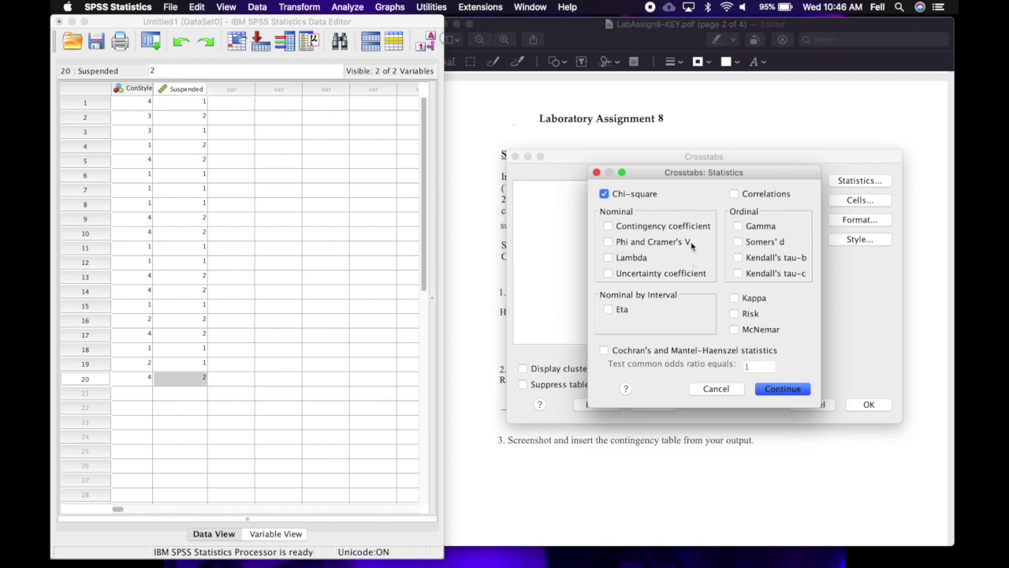
click(786, 391)
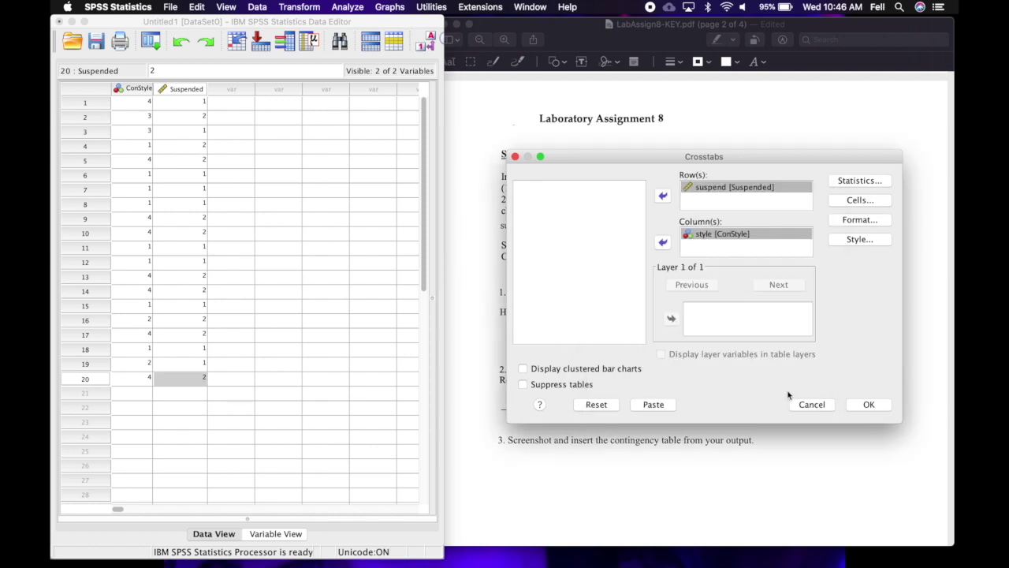
click(871, 203)
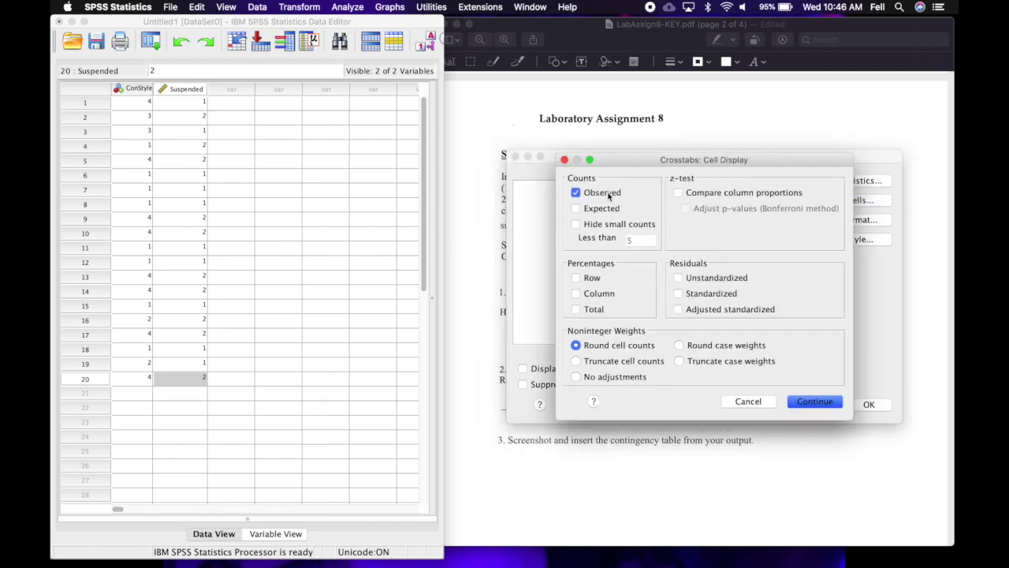
click(576, 209)
click(814, 402)
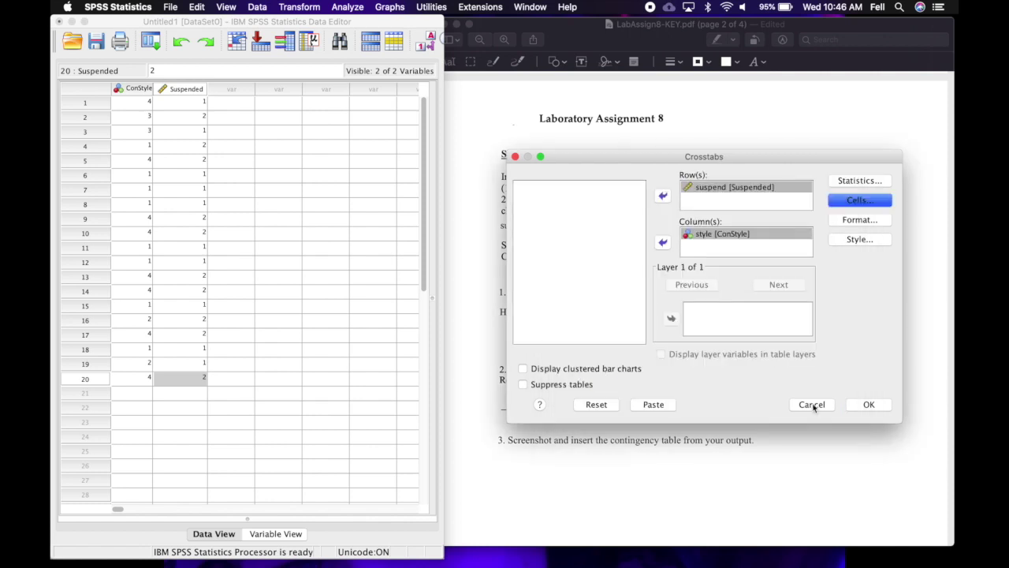
click(868, 405)
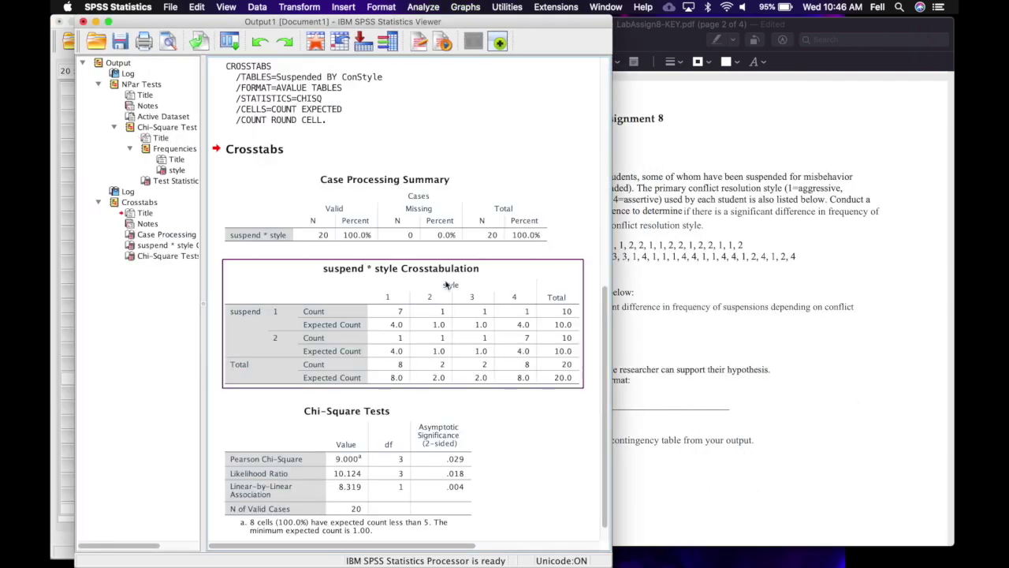
Change the Crosstabs heading in the output to "Crosstabs: SPSS LAB 2".
click(302, 150)
double_click(303, 150)
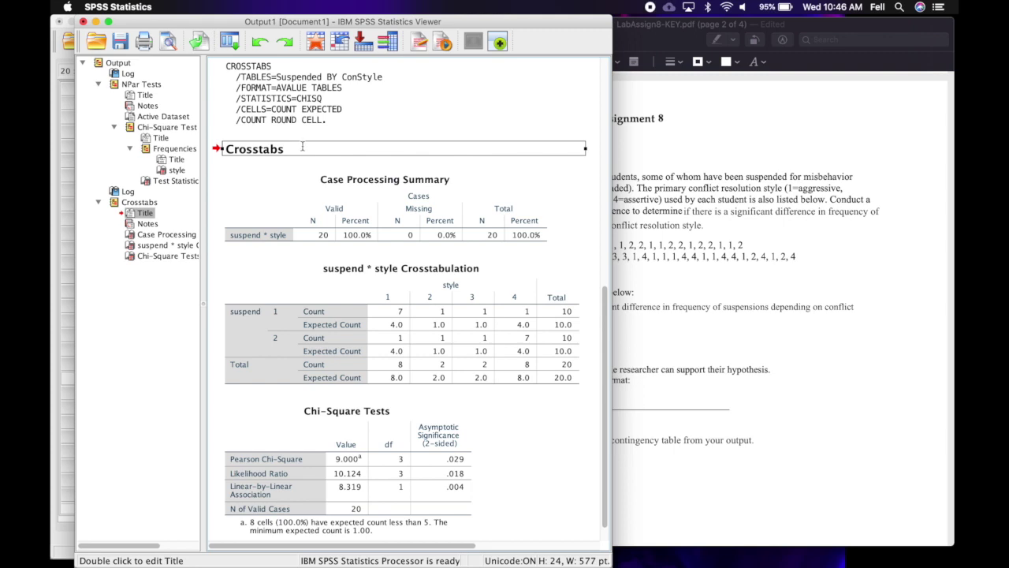
text(: SPP)
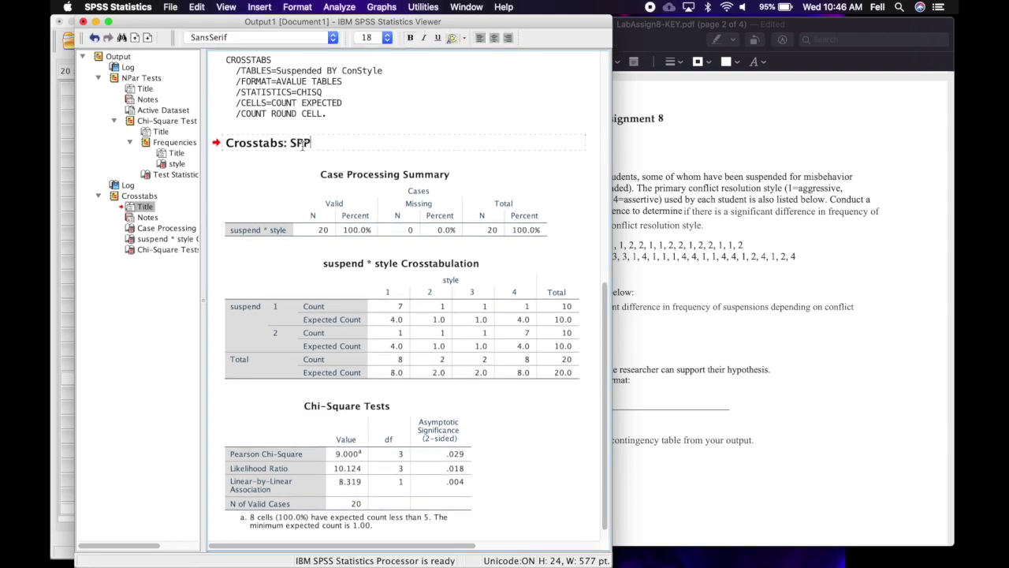
key(BackSpace)
text(SS LAB 2)
click(569, 477)
Move the output viewer beside the assignment PDF and bring the crosstabulation and Chi-Square Tests tables into view.
drag(535, 24, 399, 10)
click(310, 301)
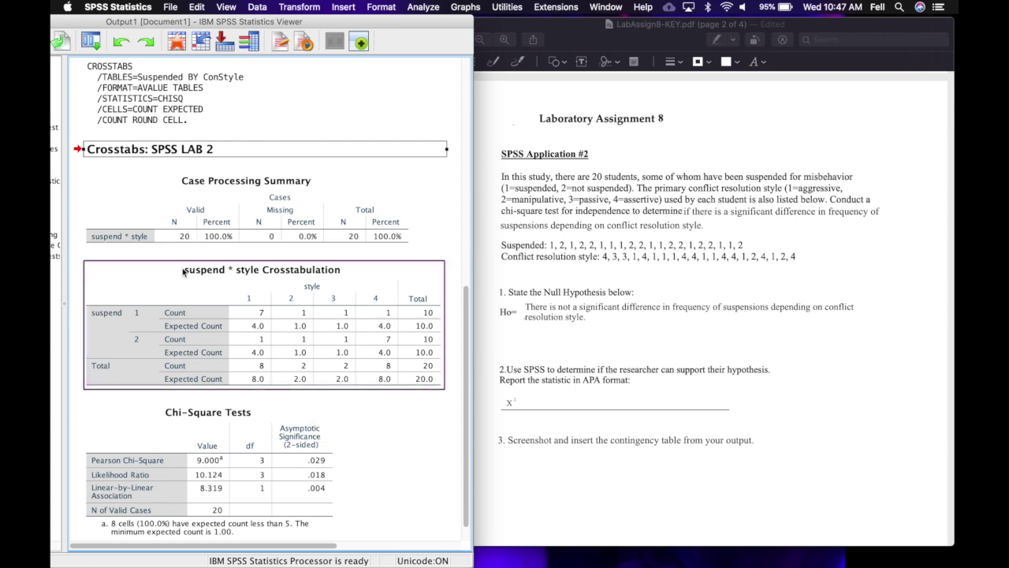
scroll(236, 284, down, 2)
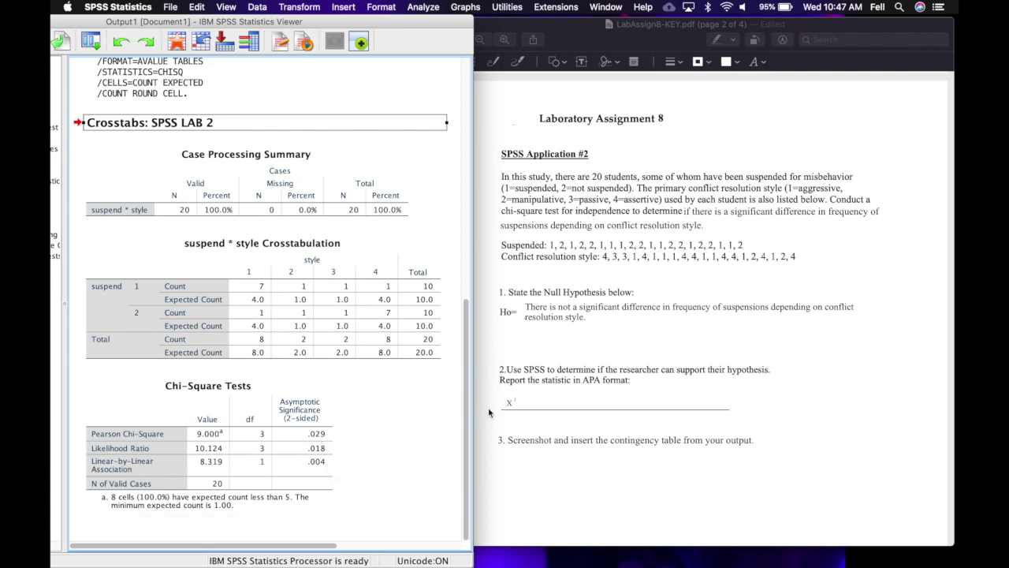
Reveal the APA statistic answer under question 2 of SPSS Application #2 by setting its text colour to black.
click(530, 406)
click(540, 401)
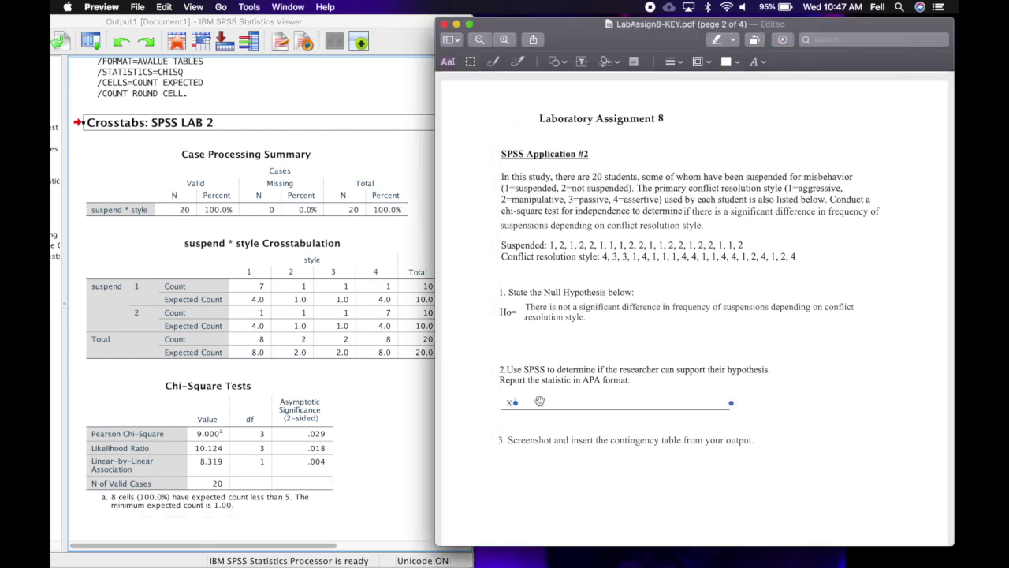
click(764, 63)
click(811, 93)
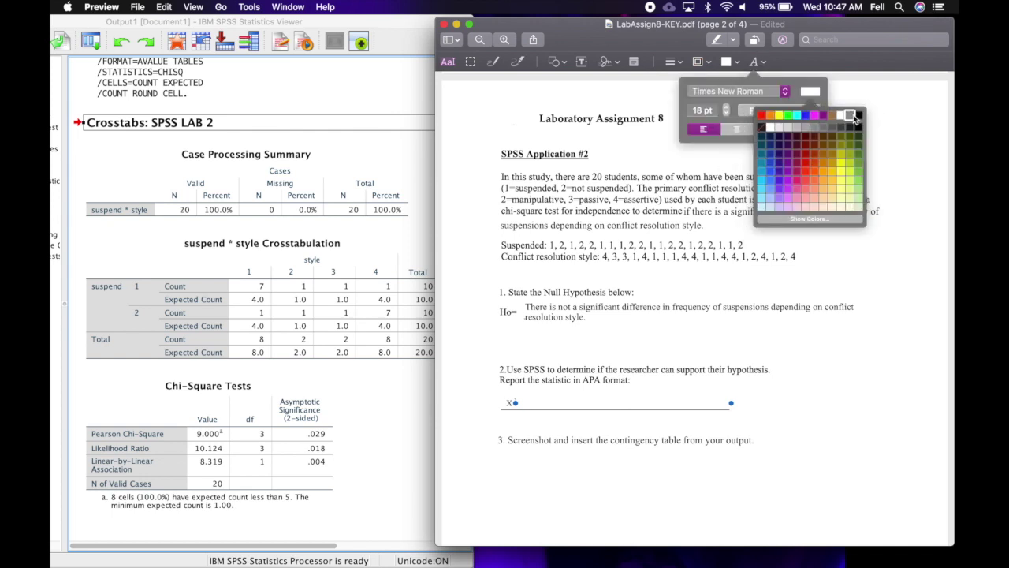
click(857, 112)
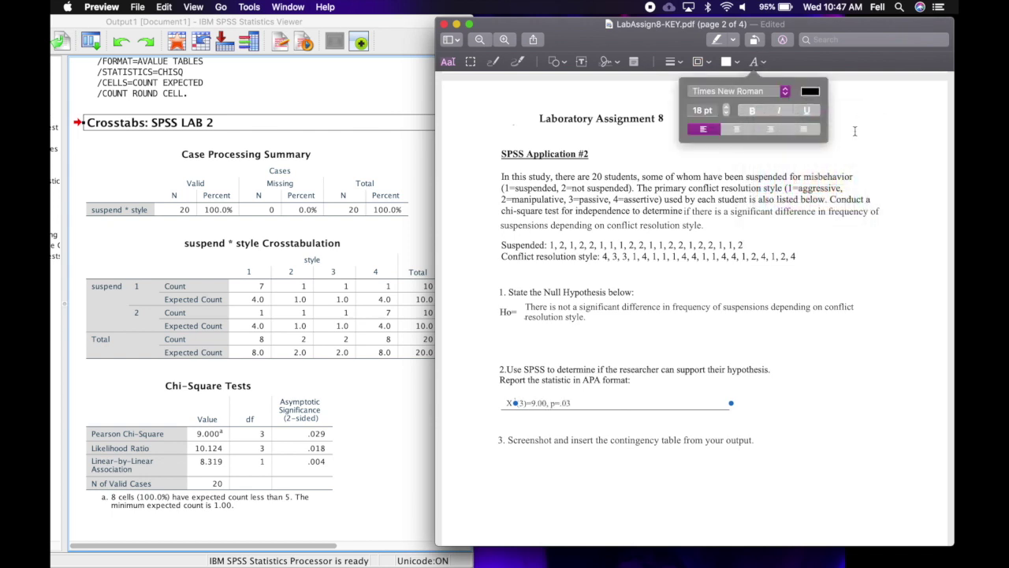
click(564, 418)
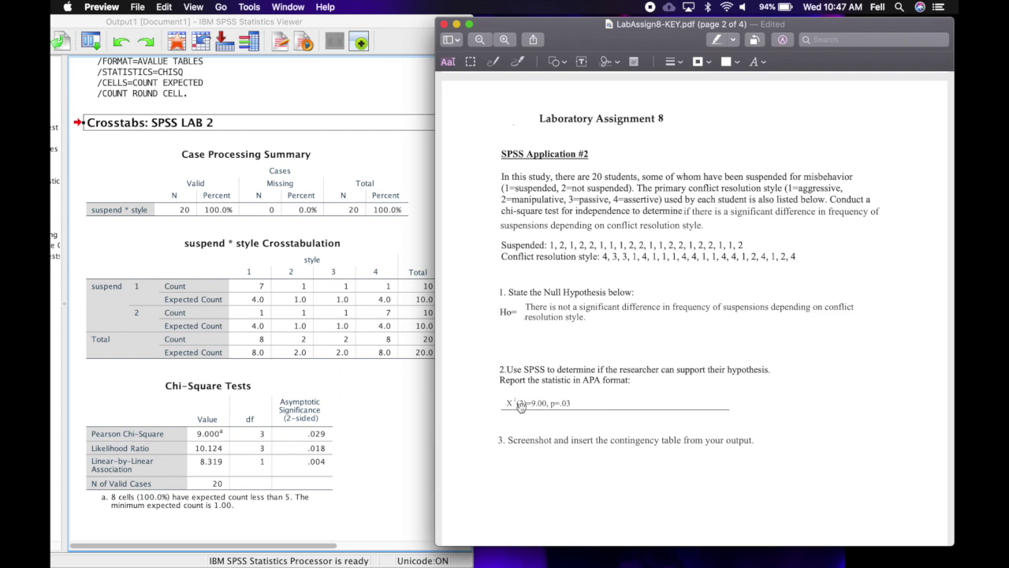
Check question 3 in the PDF and capture a screenshot of the suspend * style Crosstabulation table from the output.
click(241, 436)
scroll(566, 413, down, 5)
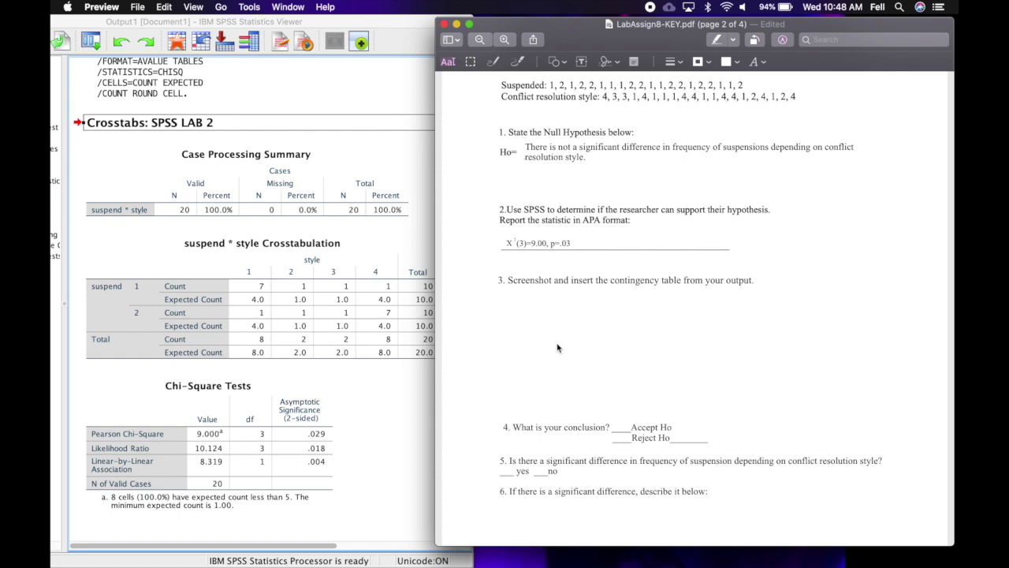
scroll(557, 348, down, 1)
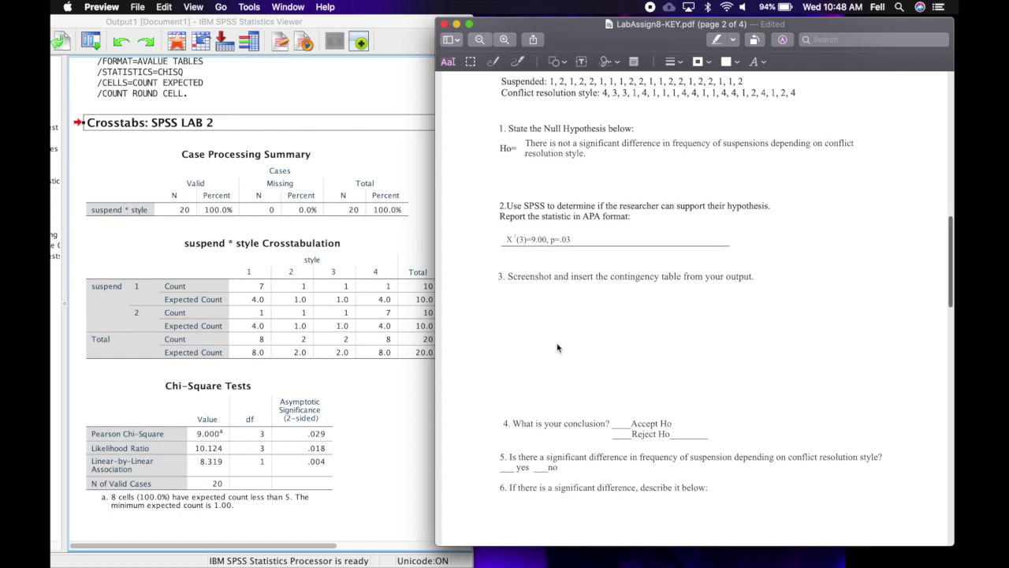
click(386, 375)
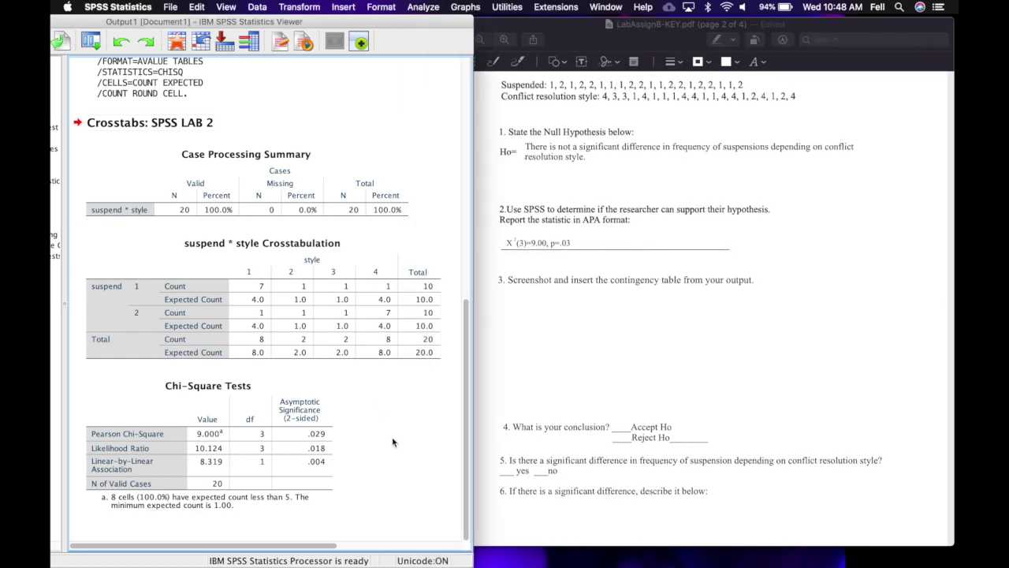
key(super+shift+4)
drag(78, 234, 81, 244)
drag(246, 372, 461, 382)
Shift the output and PDF windows aside to uncover the screenshot file on the desktop, and show the PDF's page thumbnails.
drag(439, 24, 354, 22)
drag(532, 34, 407, 24)
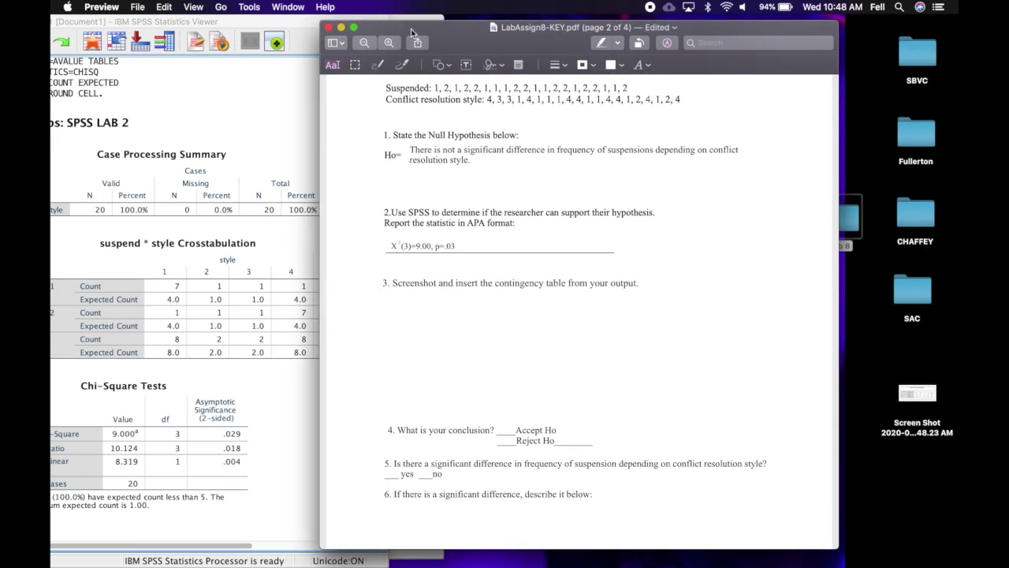
click(164, 7)
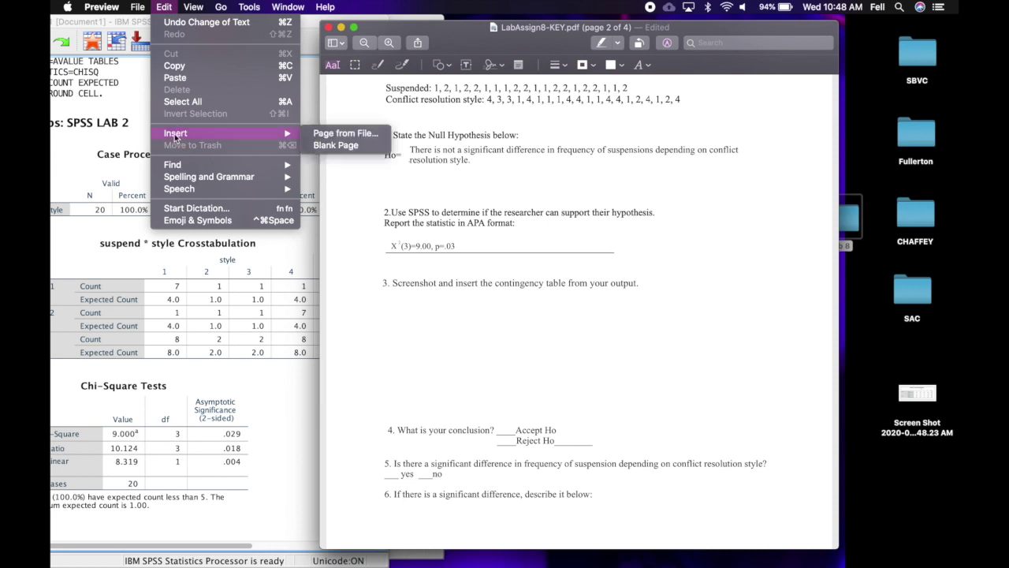
mouse_move(136, 7)
mouse_move(194, 7)
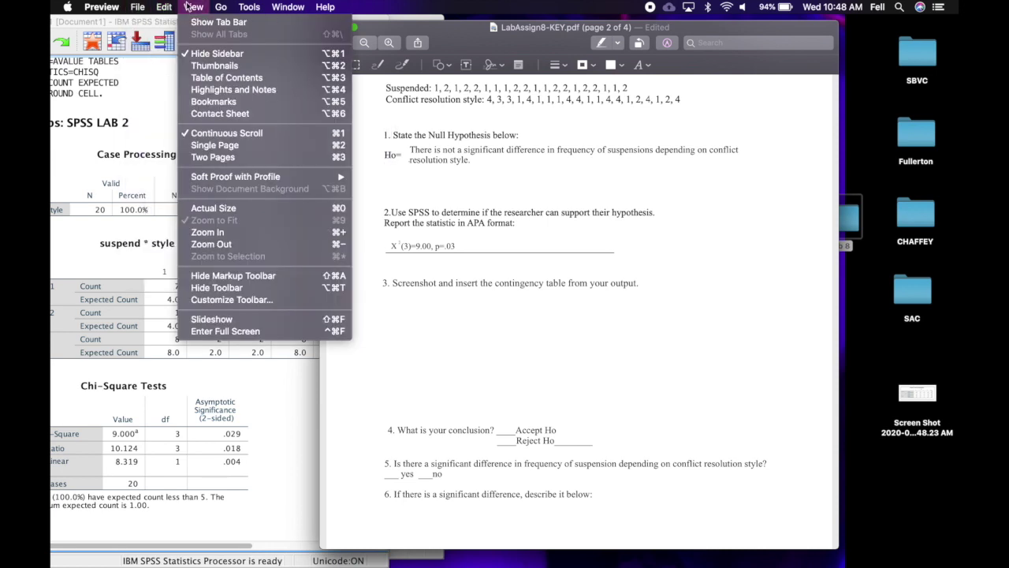
click(192, 67)
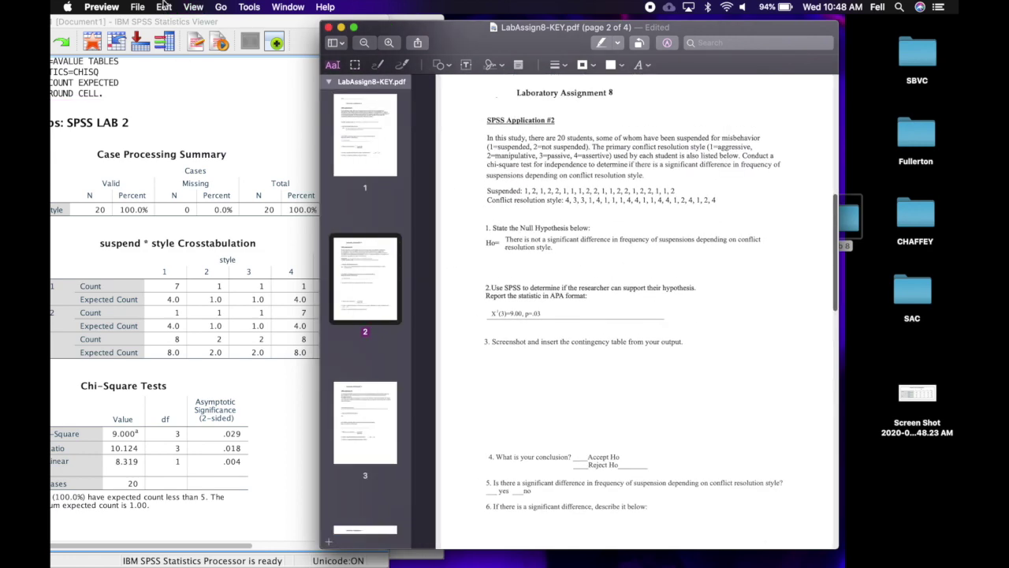
Insert the desktop screenshot of the crosstabulation into the PDF as a new page after page 2.
click(164, 7)
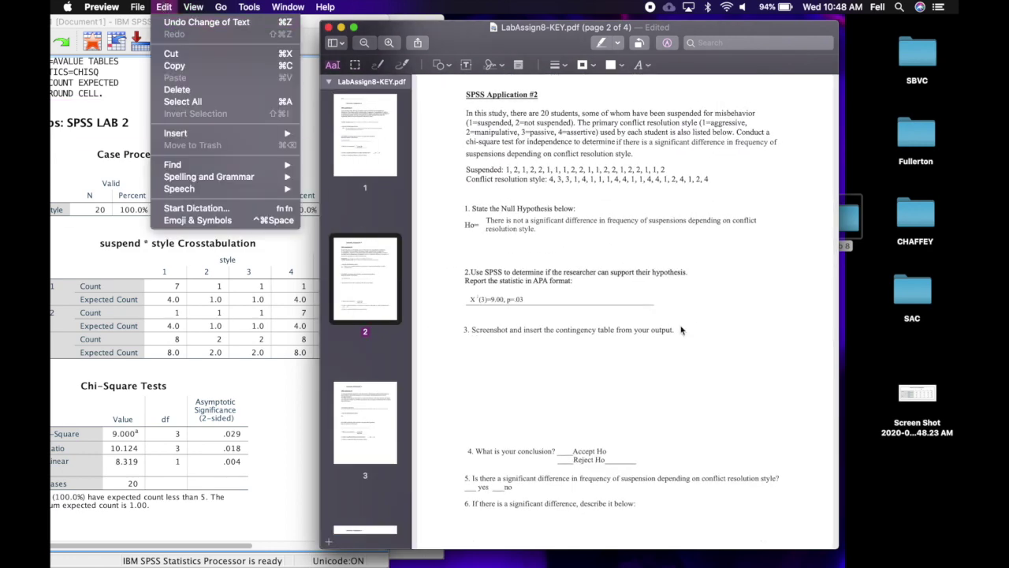
click(918, 503)
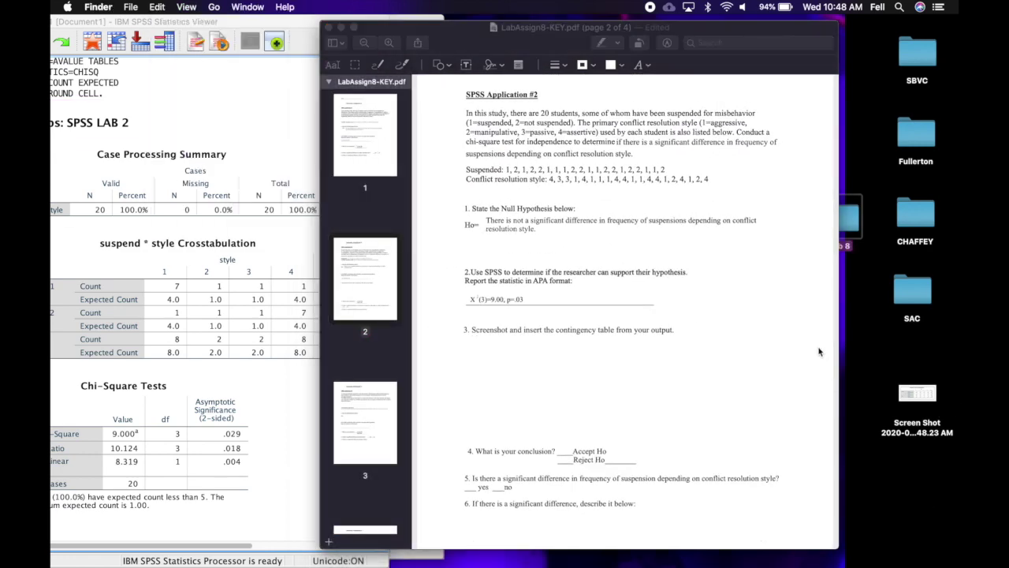
drag(924, 388, 367, 359)
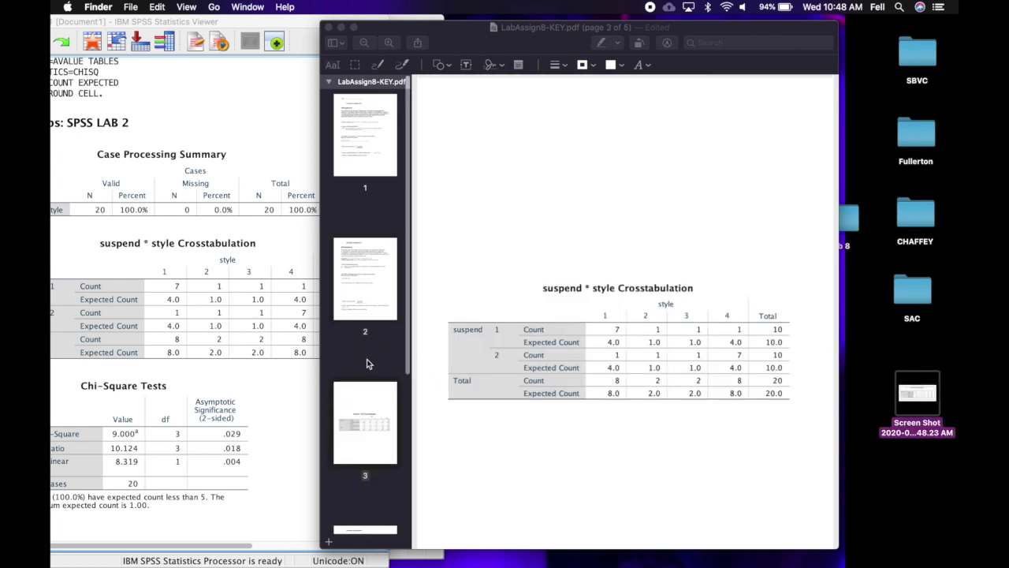
Return to page 2, hide the thumbnail sidebar, and place the PDF beside the output with questions 4 to 6 in view.
click(366, 282)
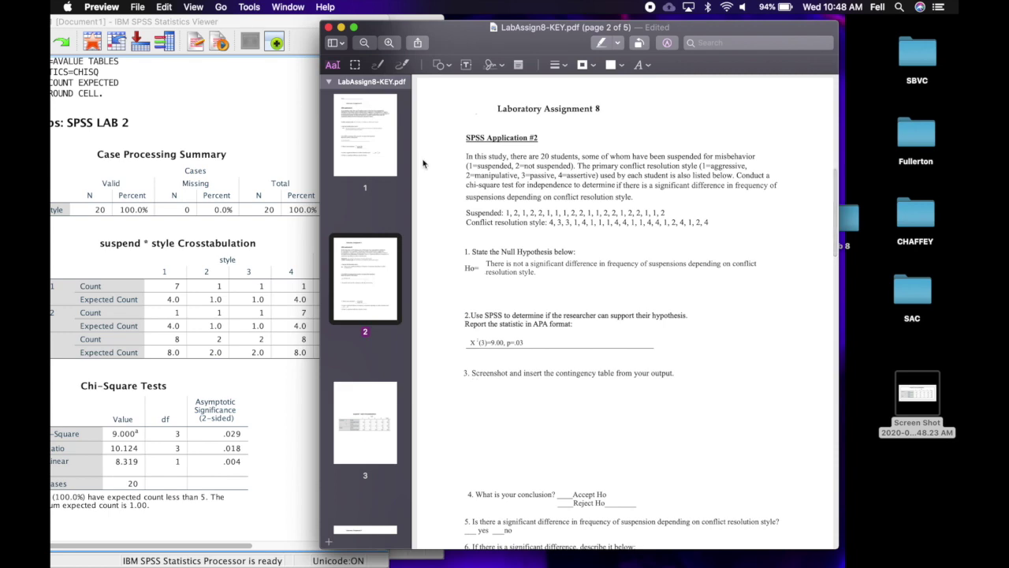
click(192, 6)
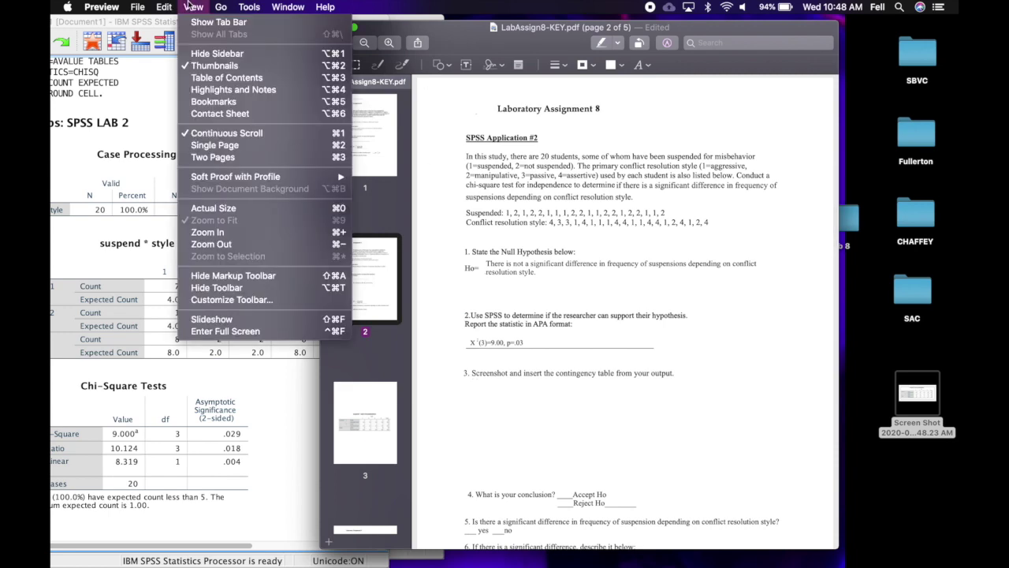
click(201, 53)
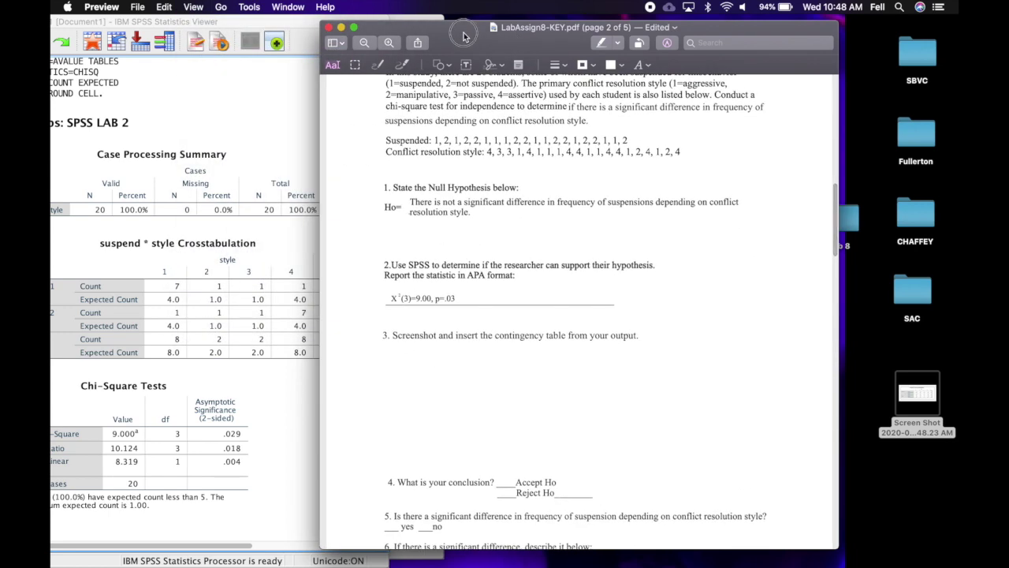
drag(462, 35, 557, 39)
scroll(603, 390, down, 3)
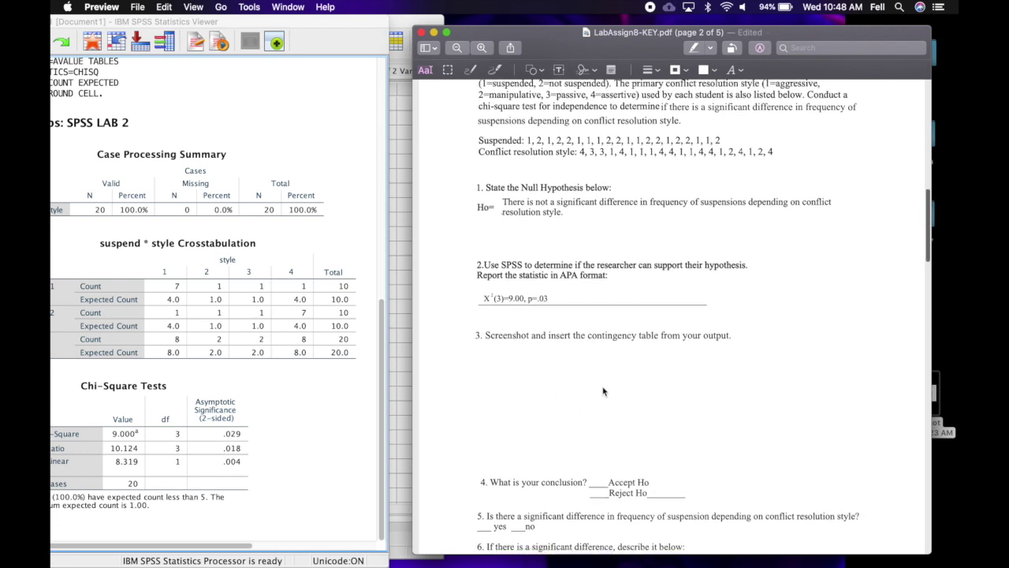
scroll(603, 390, down, 1)
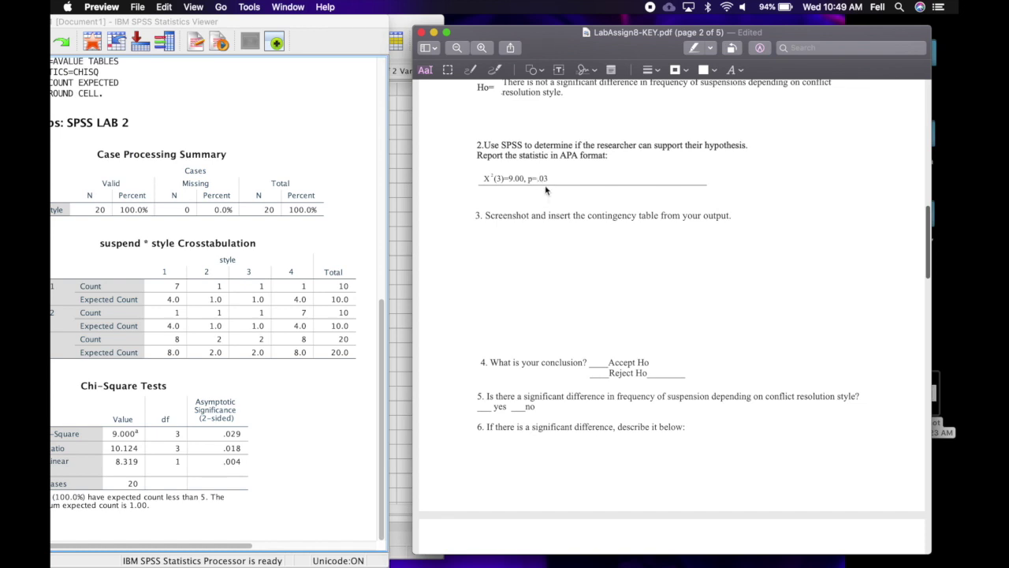
Reveal the hidden X beside Reject Ho in question 4 by setting its text color to black.
click(599, 374)
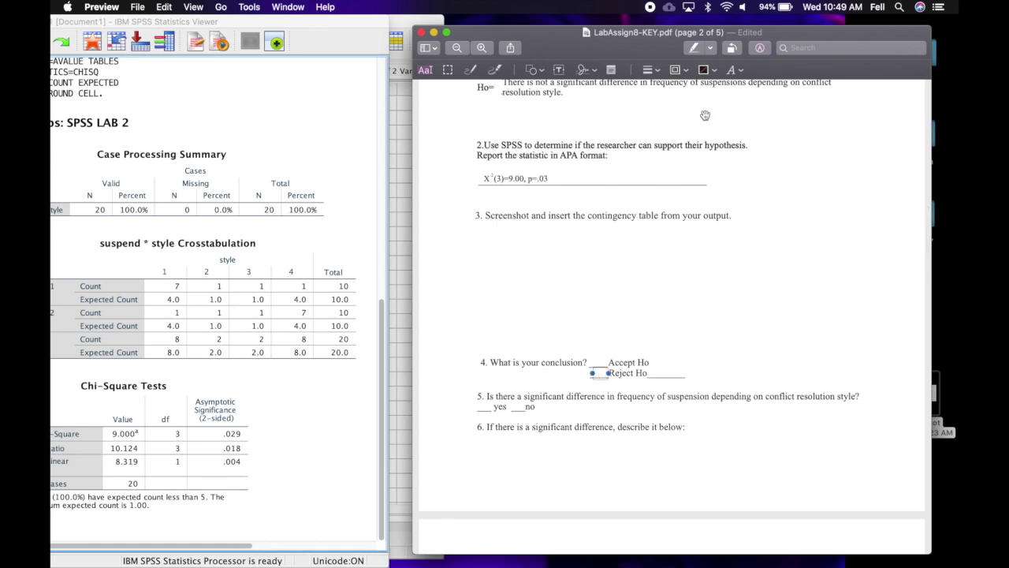
click(741, 71)
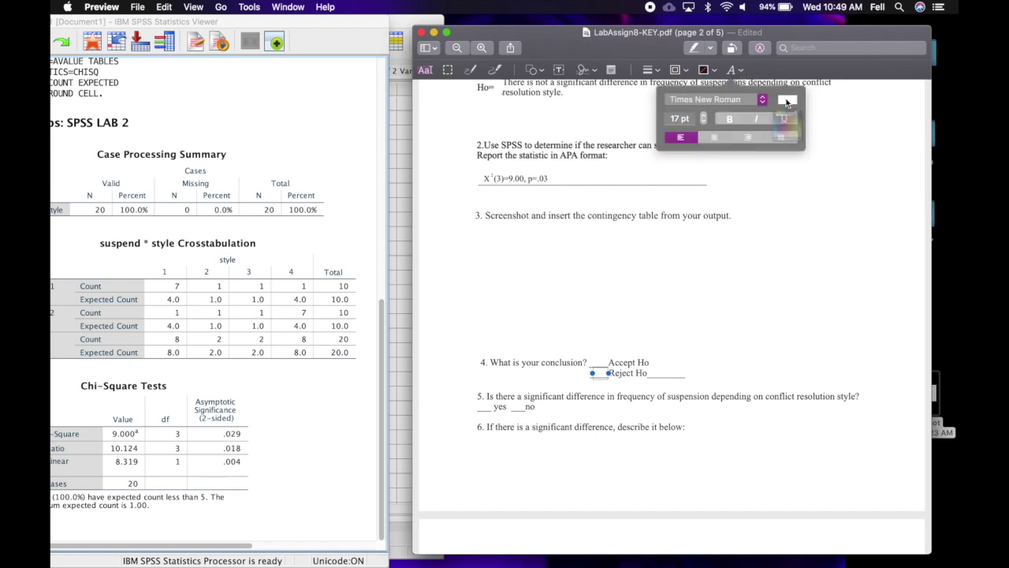
click(787, 99)
click(837, 124)
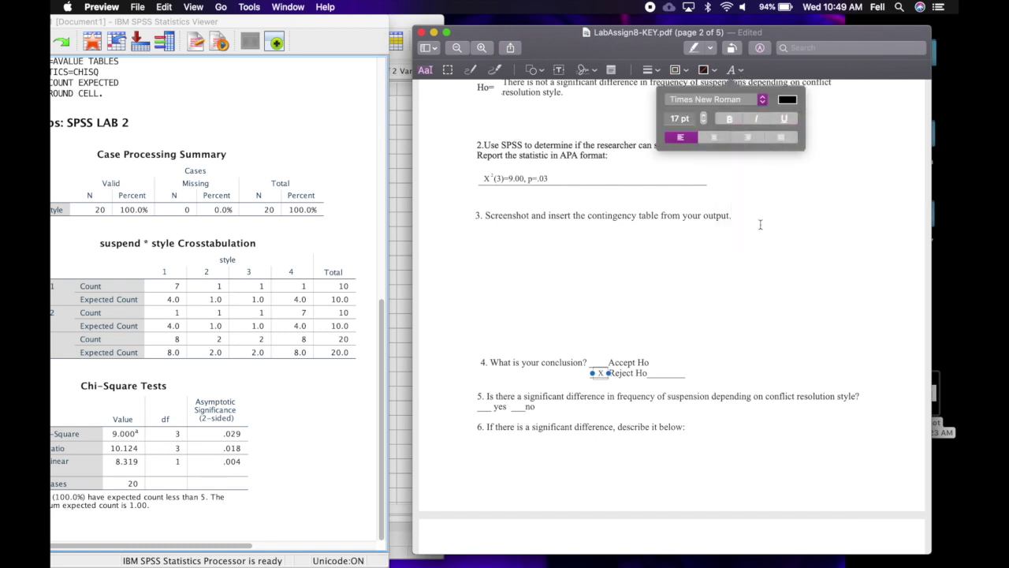
Set the hidden p<.05 answer on the blank after Reject Ho to black text.
click(666, 373)
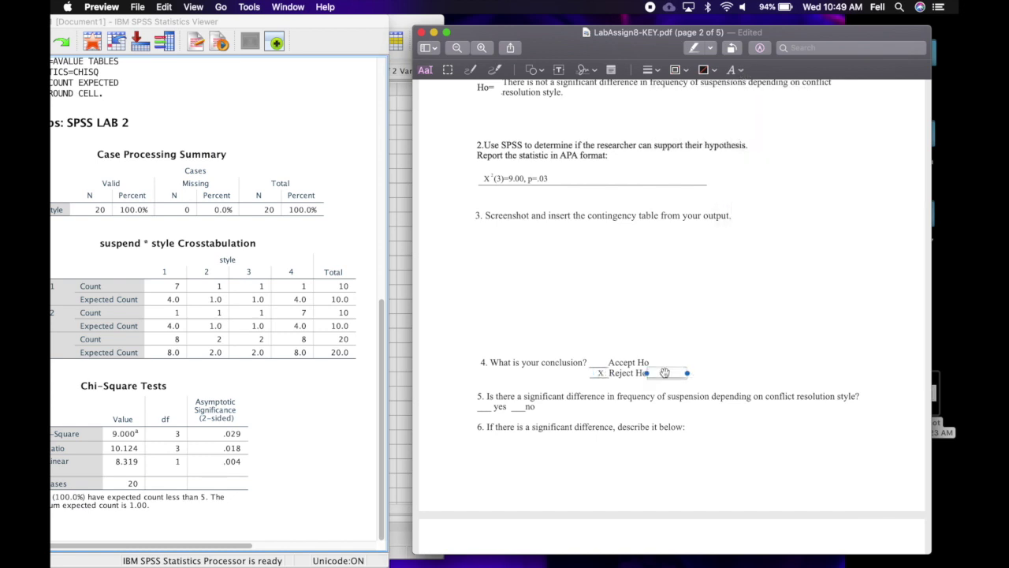
click(741, 71)
click(787, 100)
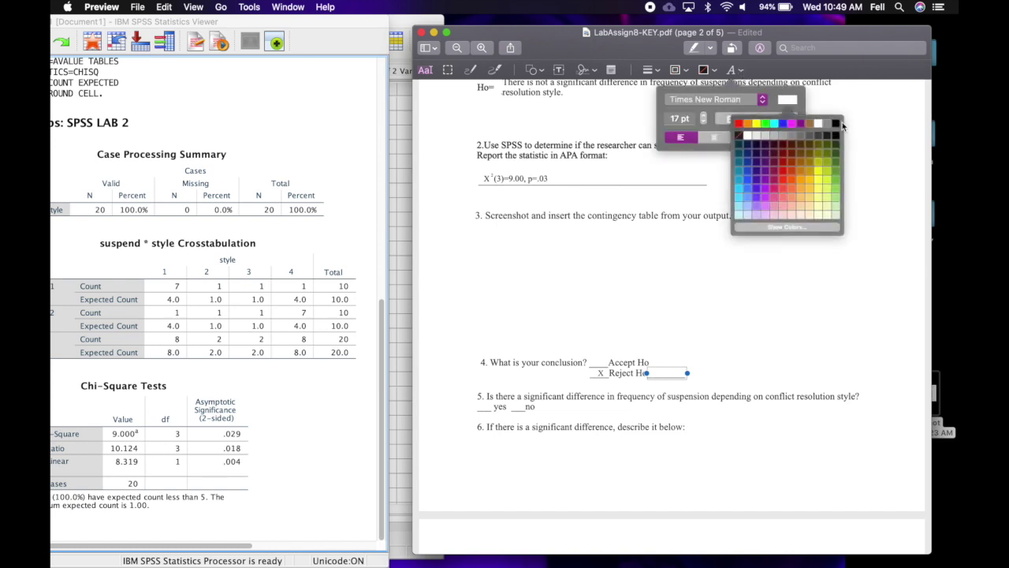
click(839, 125)
click(842, 278)
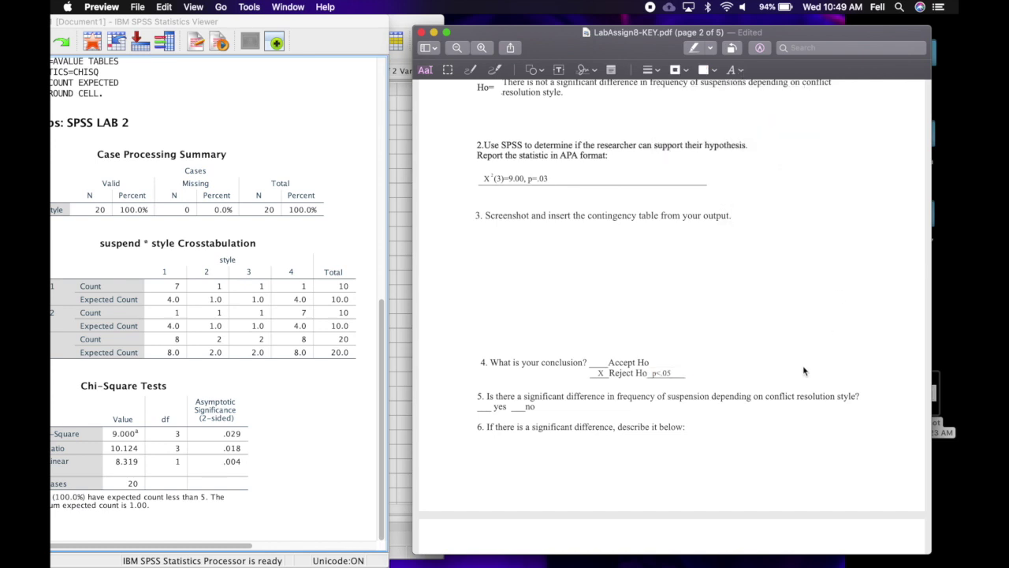
Reveal the hidden X beside yes in question 5 by making its text black.
scroll(624, 367, down, 5)
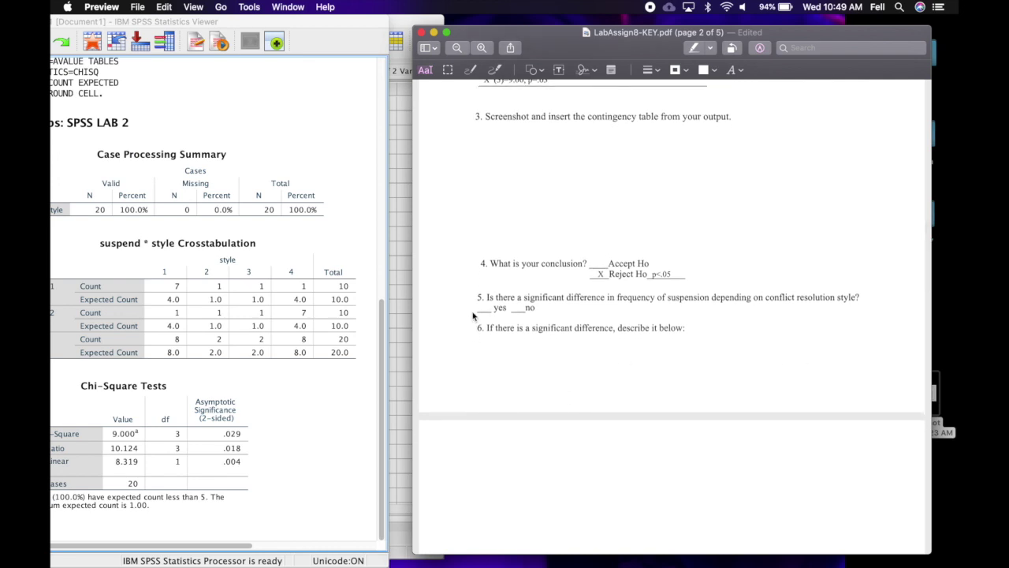
drag(476, 308, 495, 307)
click(740, 71)
click(786, 100)
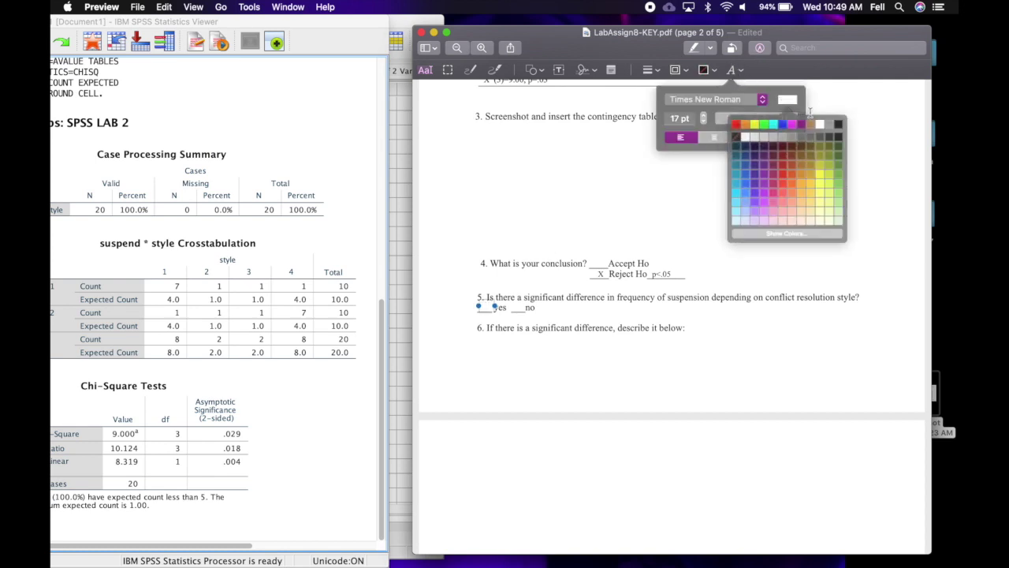
click(838, 123)
click(723, 354)
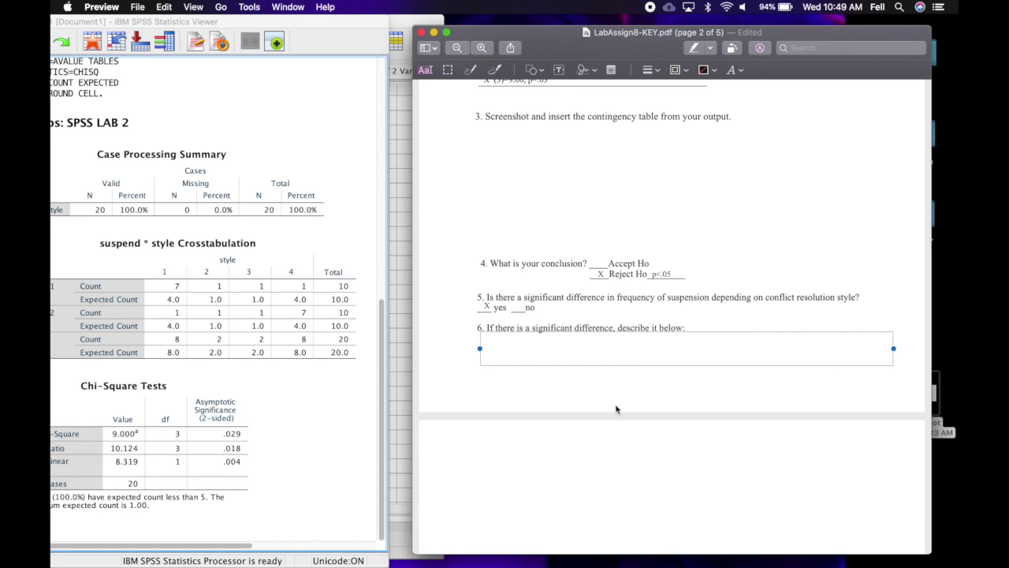
Examine the inserted suspend * style Crosstabulation on page 3 of the PDF, minimizing and restoring the PDF window.
scroll(617, 409, down, 10)
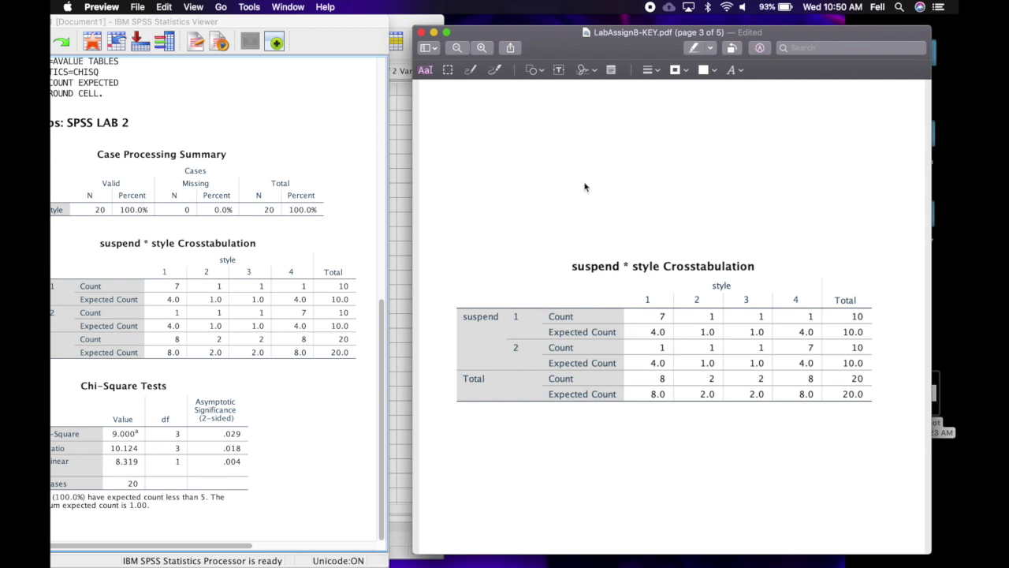
click(435, 34)
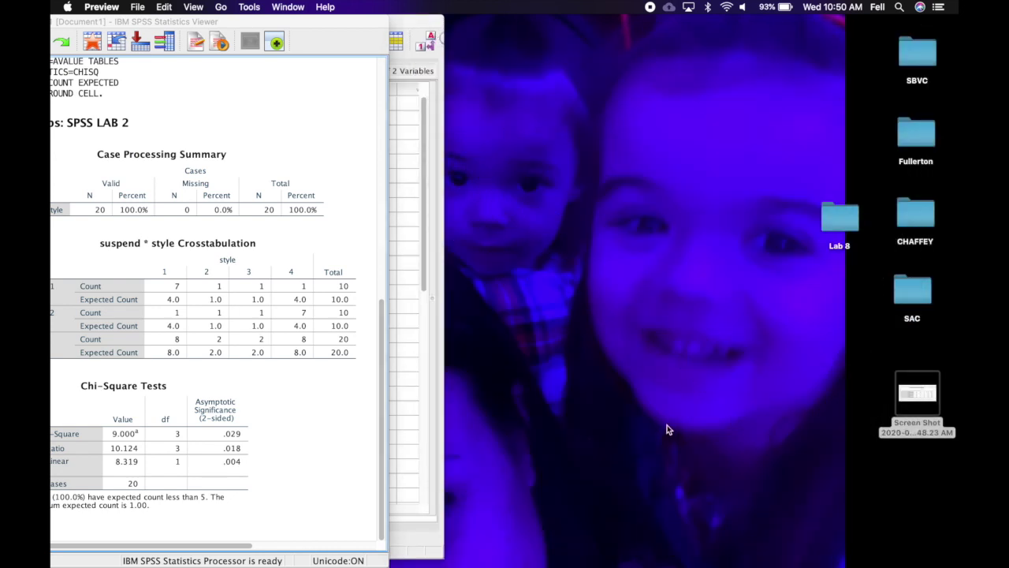
click(813, 545)
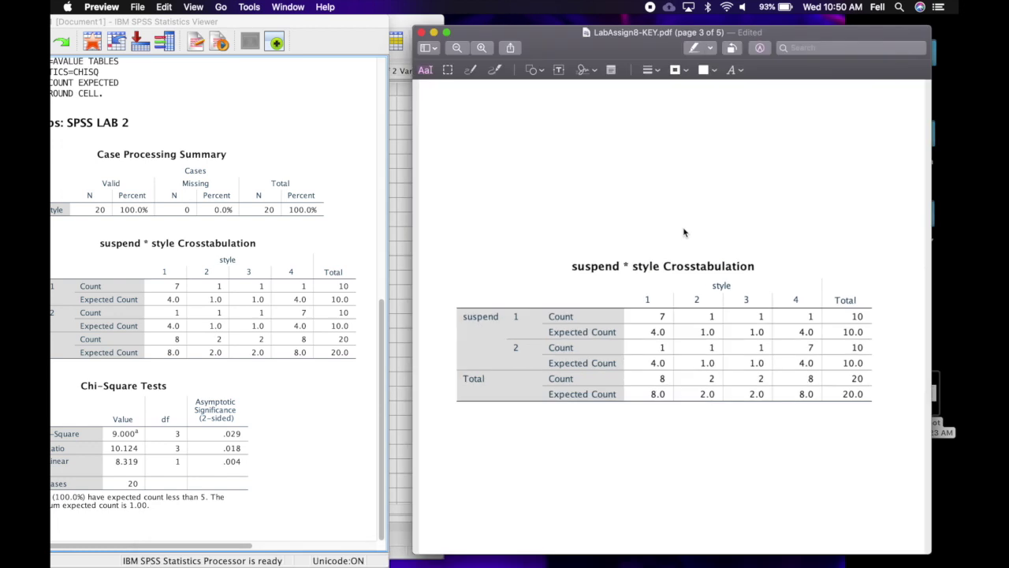
Return to page 2 and reveal the hidden written answer under question 6 by setting its text color to black.
scroll(684, 231, up, 5)
click(581, 329)
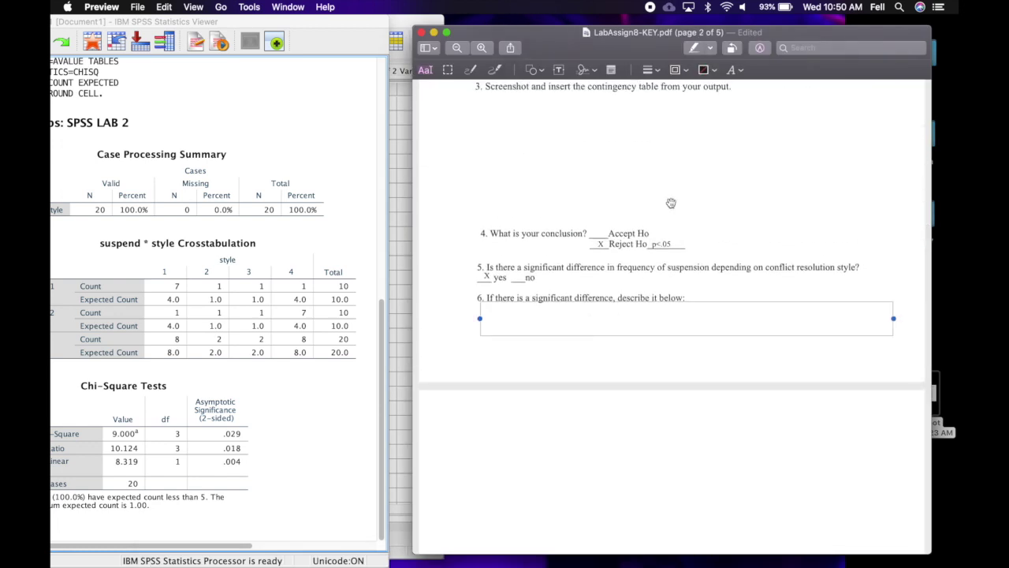
click(741, 72)
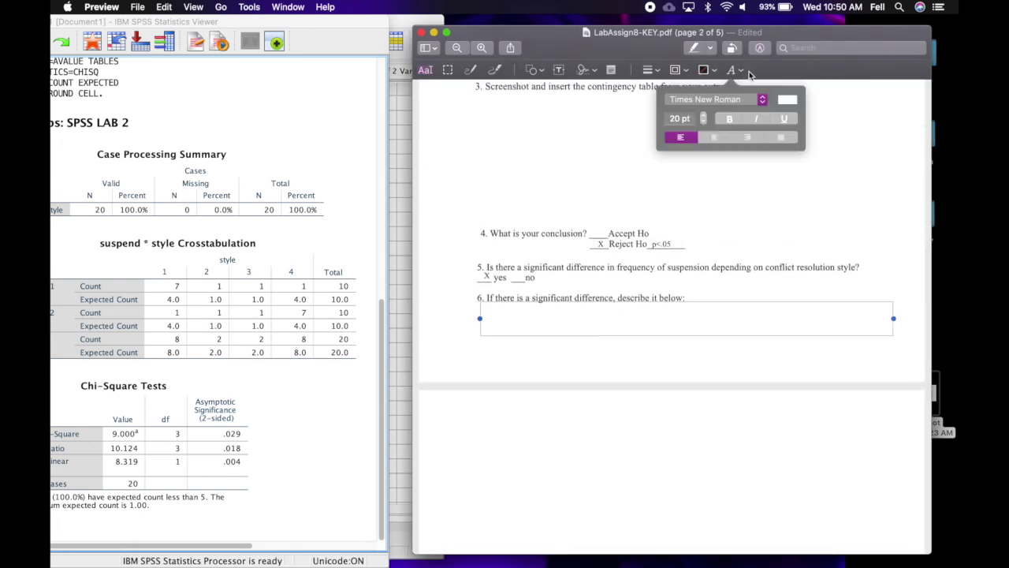
click(788, 100)
click(837, 124)
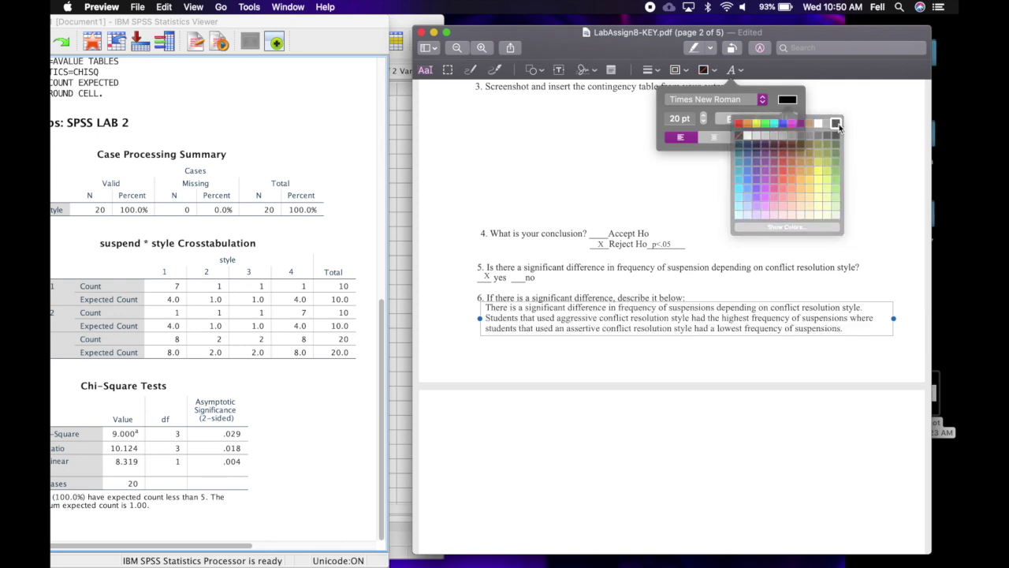
click(658, 365)
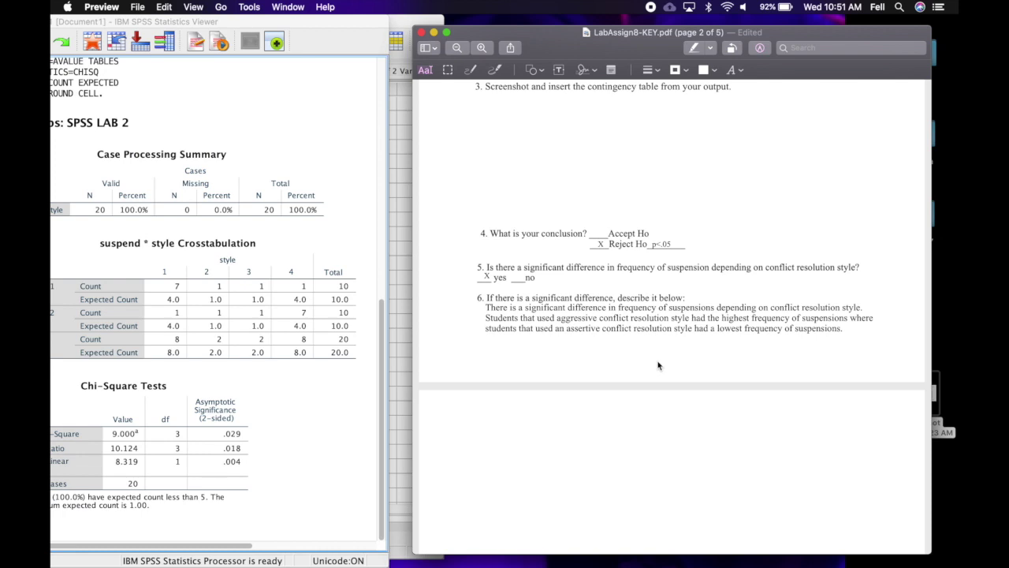
Switch to the SPSS output, shift its window to uncover the row labels, and examine the counts in the suspend * style Crosstabulation.
click(308, 24)
drag(308, 24, 357, 28)
click(103, 293)
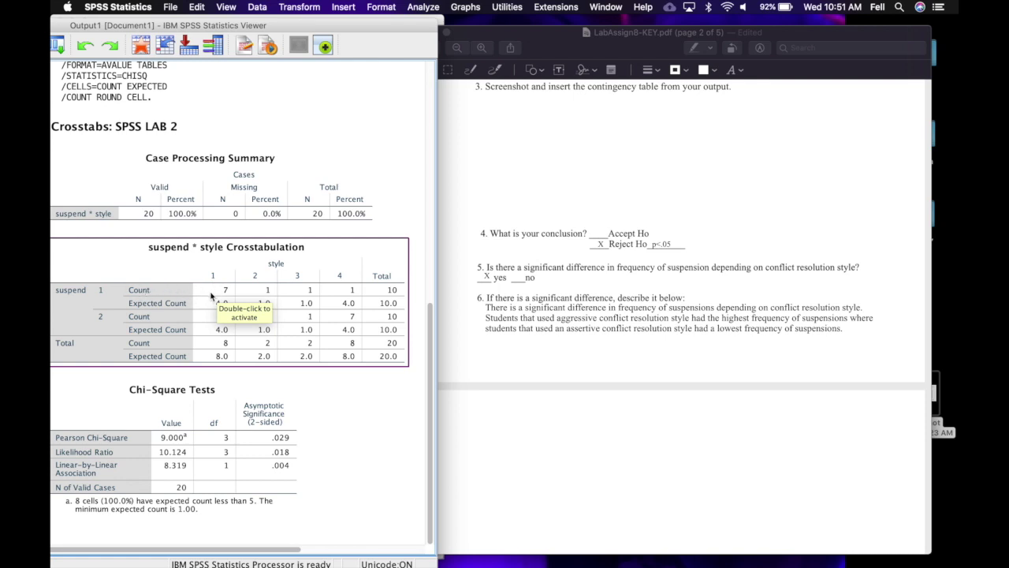
click(416, 376)
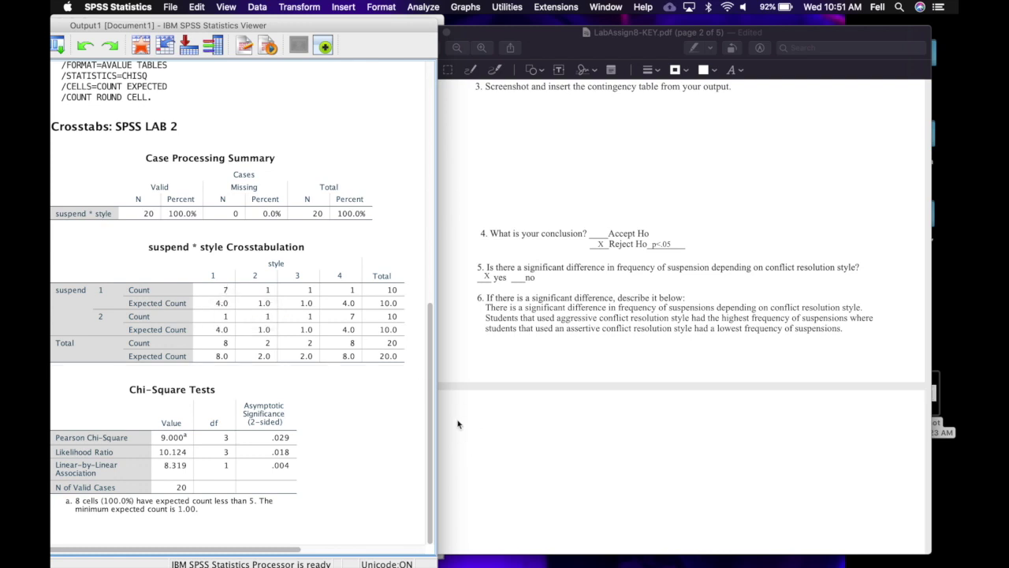
click(361, 356)
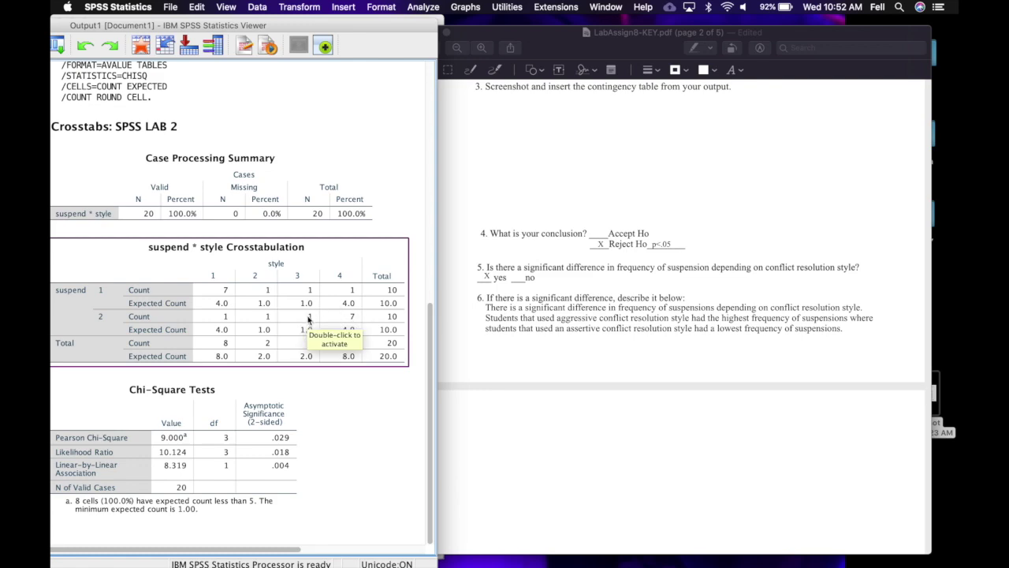
Review the completed answers in the PDF from Application #1 on page 1 through Application #2.
scroll(651, 328, up, 15)
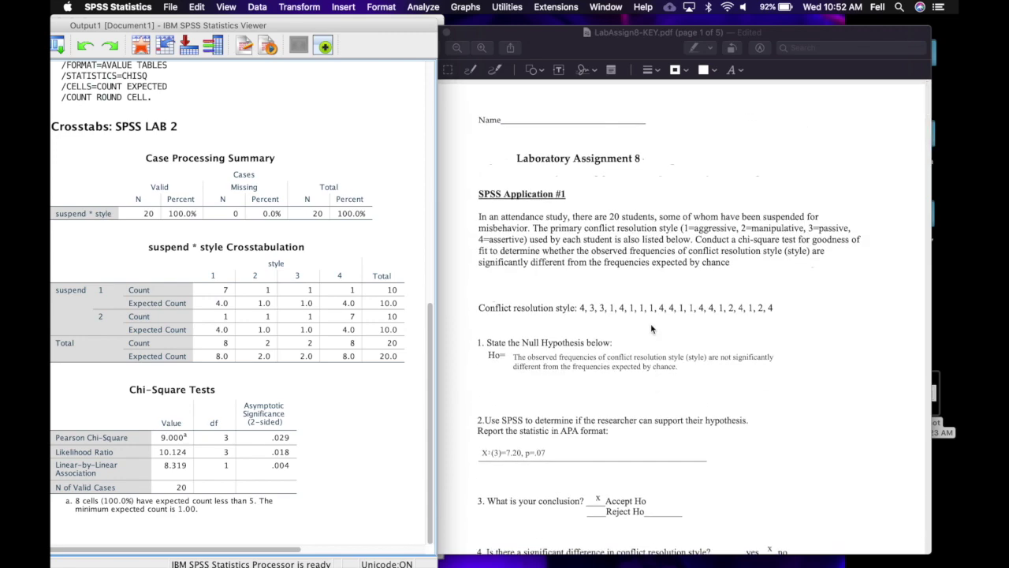
scroll(652, 329, down, 2)
scroll(651, 329, down, 15)
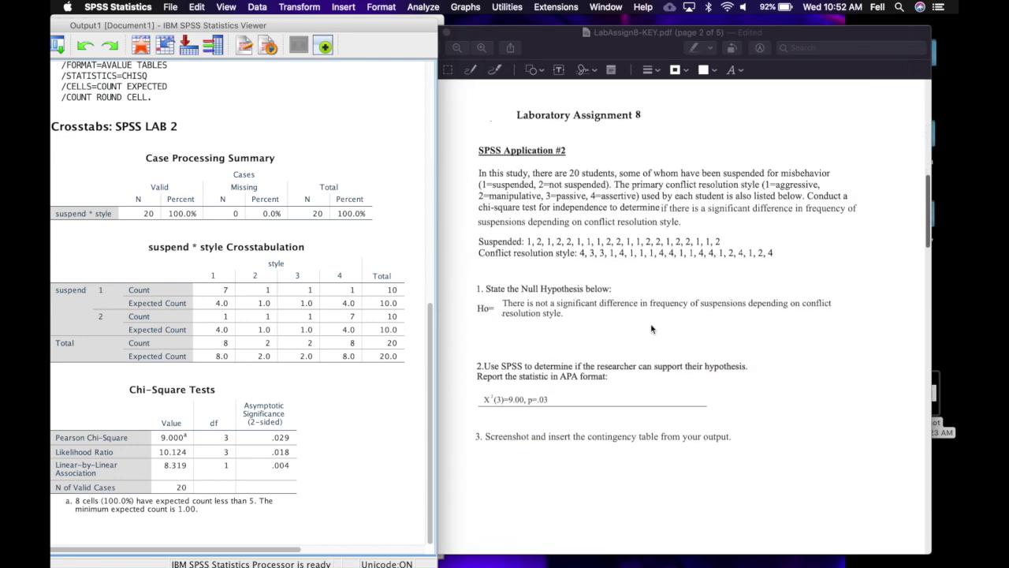
scroll(651, 329, down, 5)
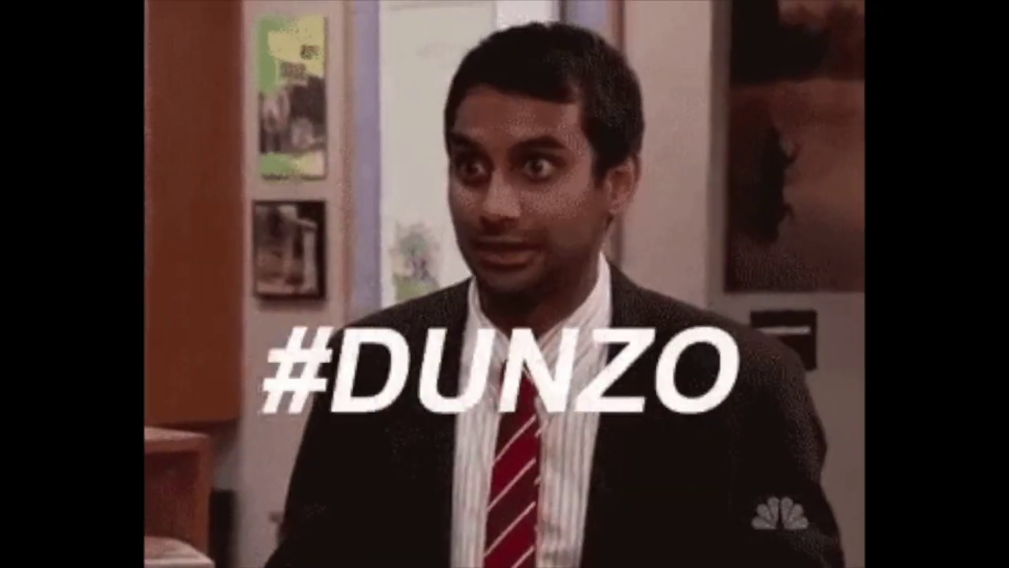